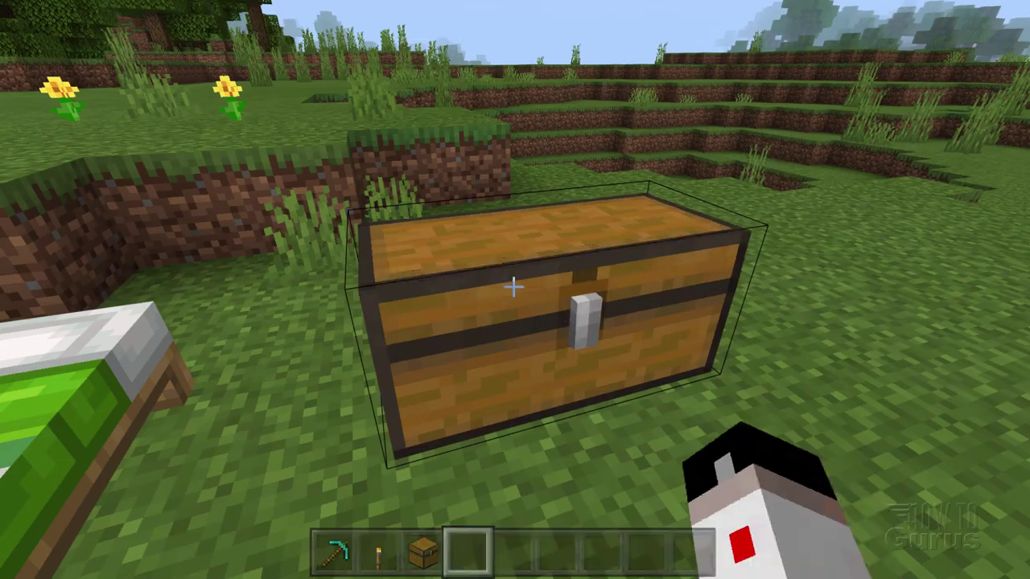
right_click(513, 287)
key("Escape")
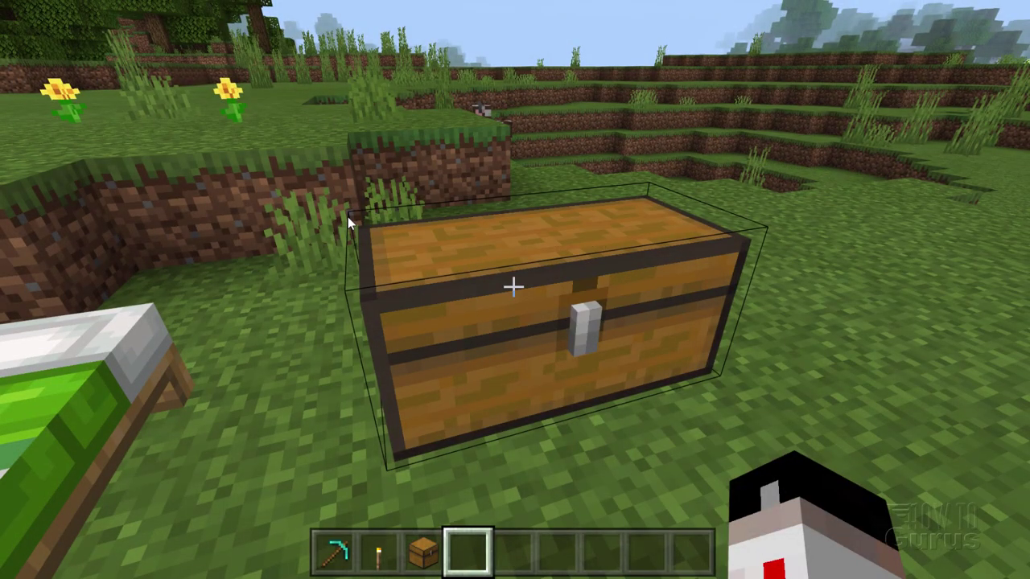
key("w")
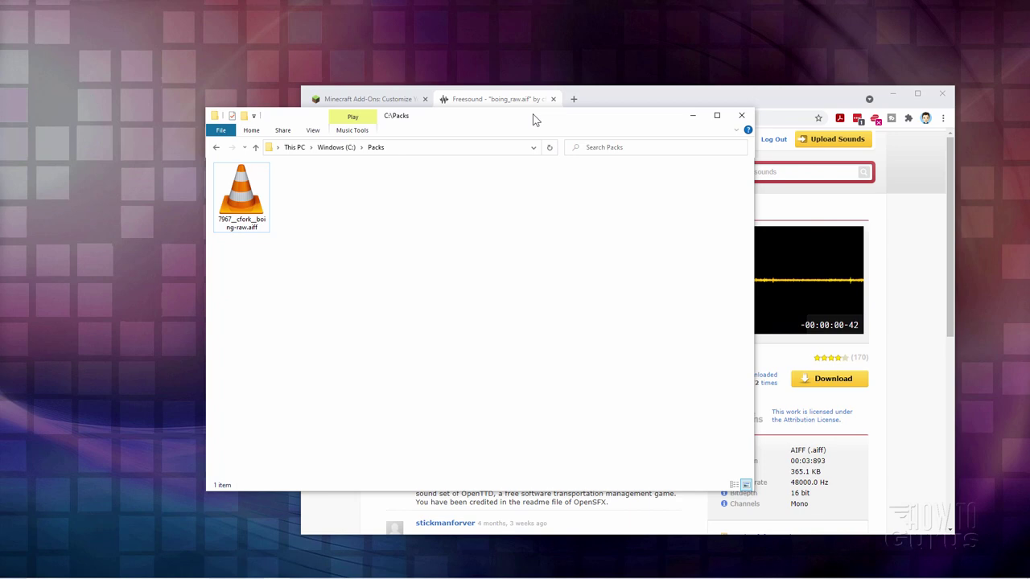
Switch to the Freesound page for boing_raw.aif in the browser and play the sound preview
left_click_drag(527, 121, 520, 131)
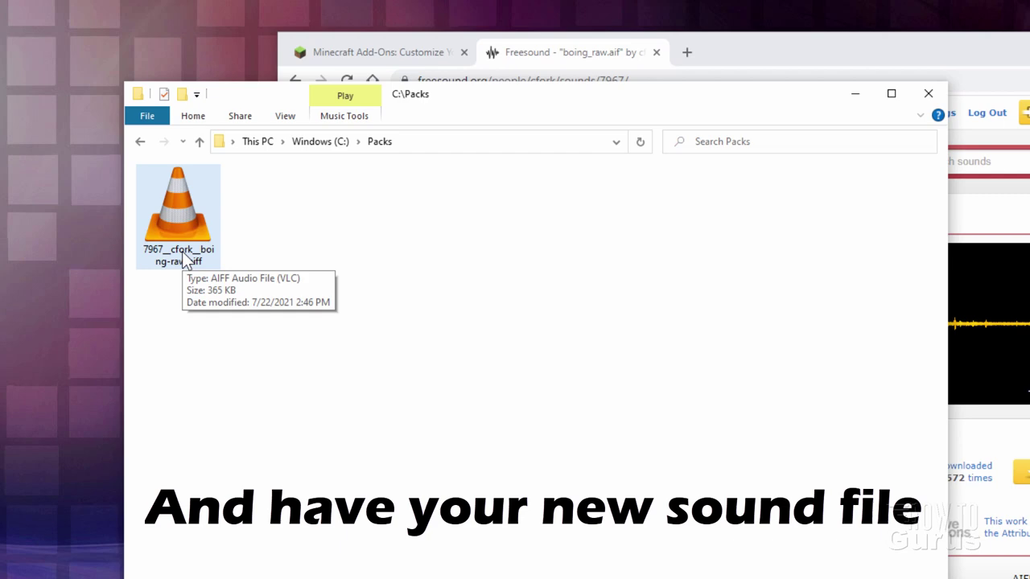
left_click(542, 60)
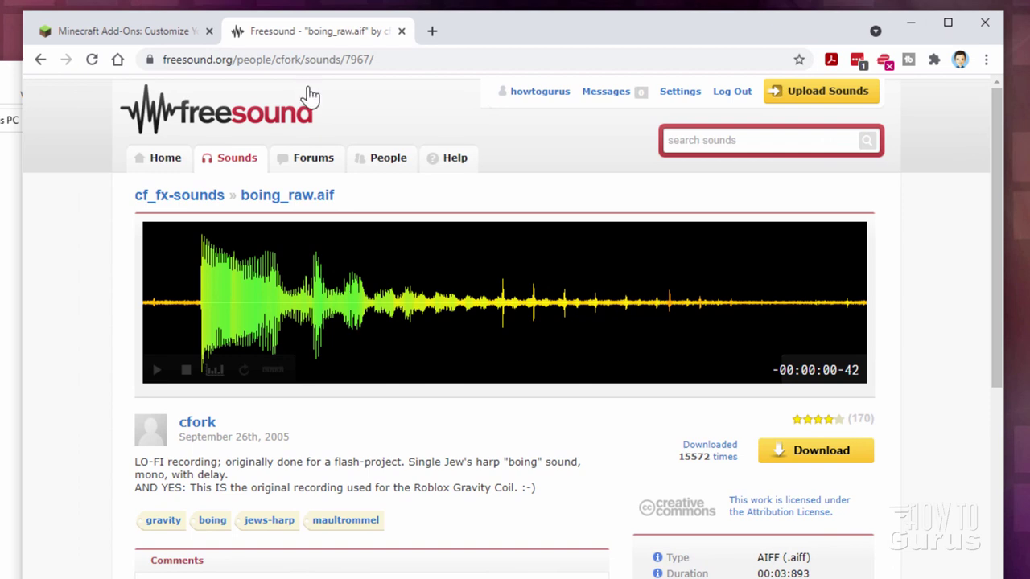
mouse_move(229, 323)
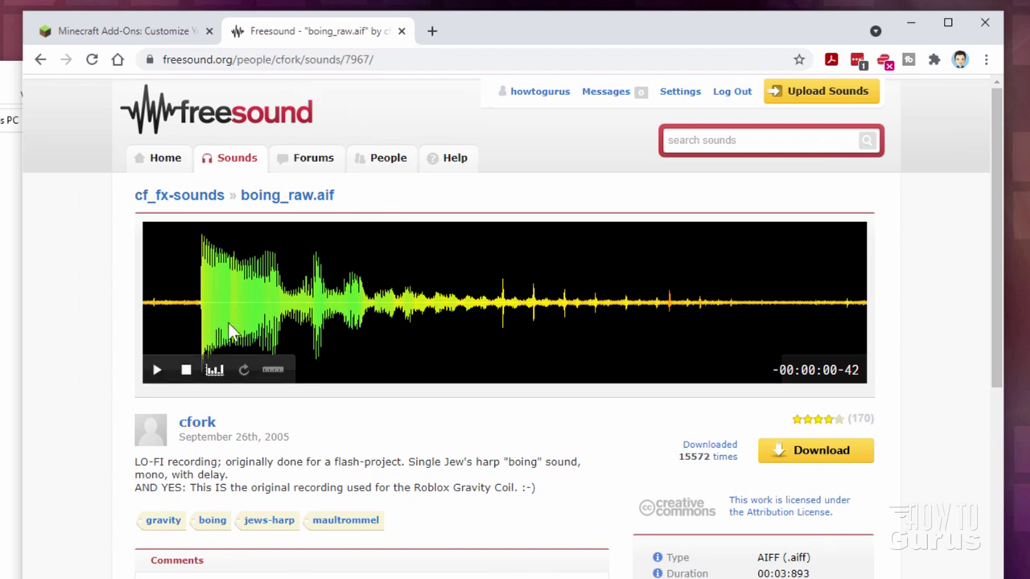
left_click(157, 372)
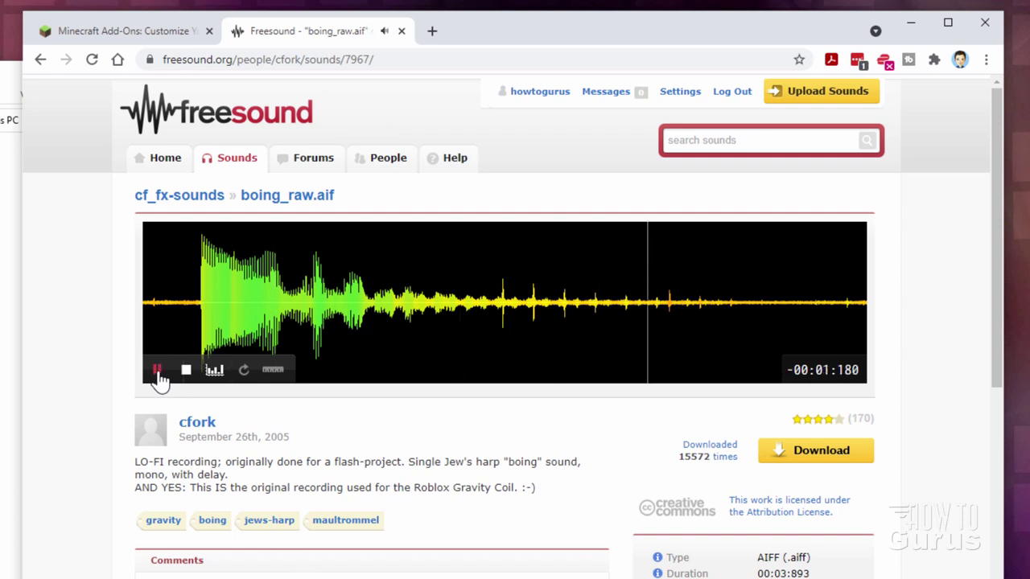
left_click(160, 376)
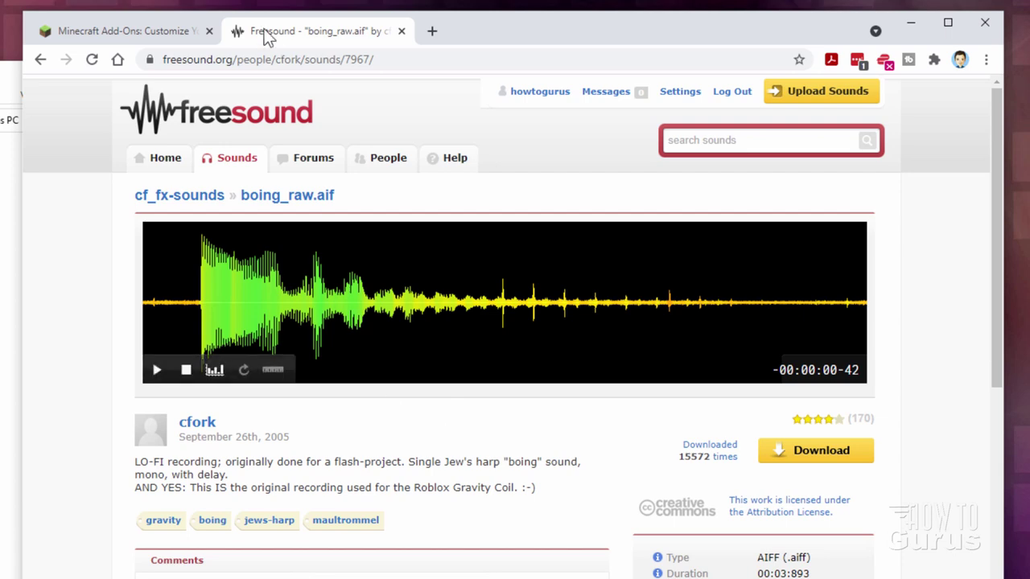
Download the vanilla resource pack from the Minecraft add-ons page and save Vanilla_Resource_Pack_1.17.10.zip in C:\Packs
left_click(184, 32)
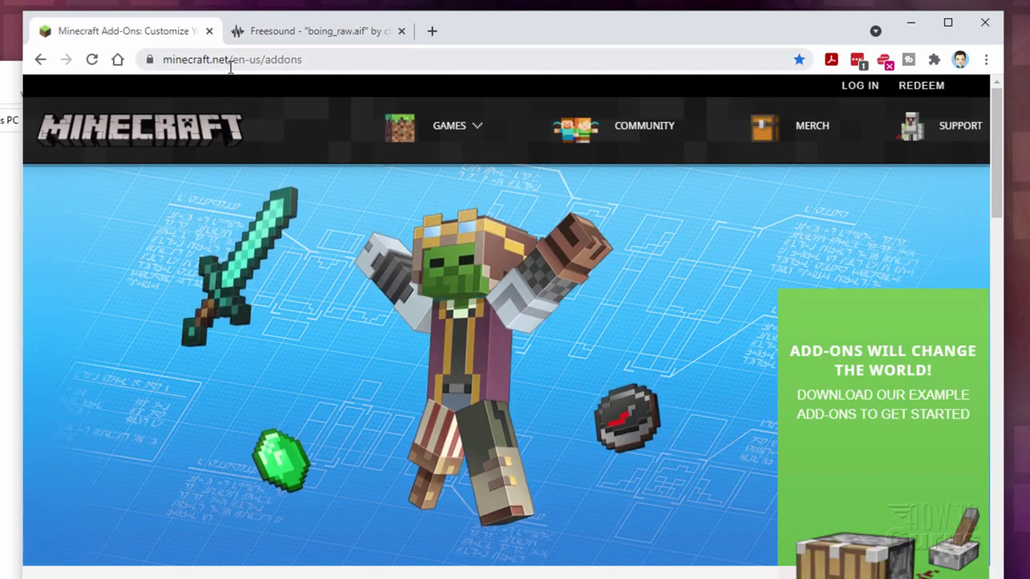
left_click(310, 63)
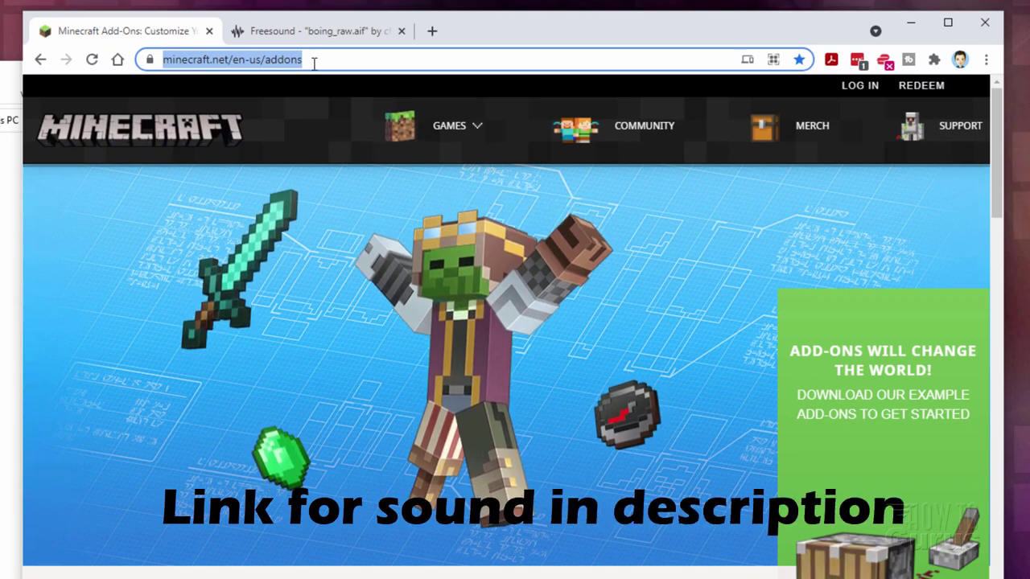
scroll(390, 466, "down", 6)
scroll(390, 466, "down", 13)
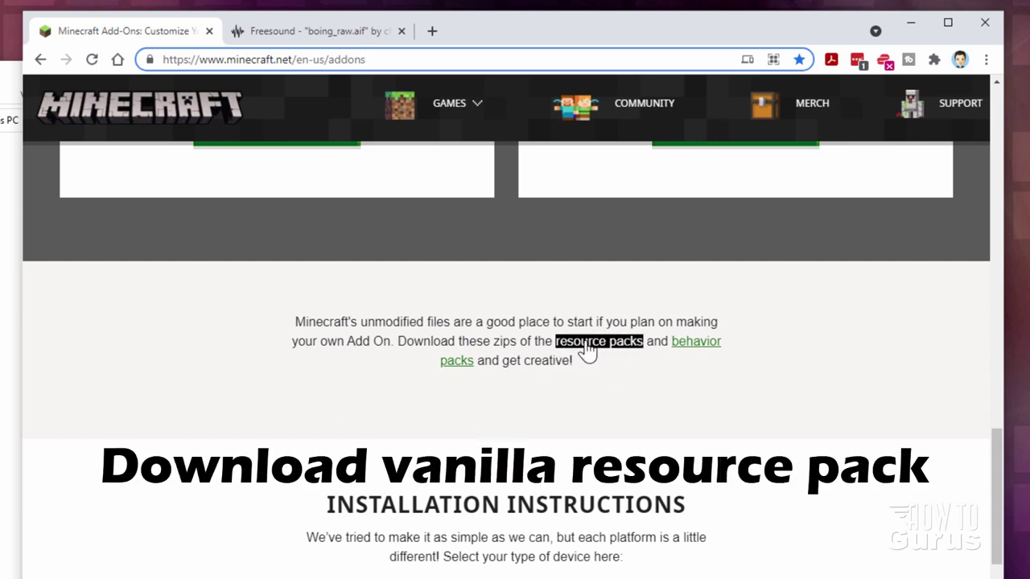
left_click(603, 344)
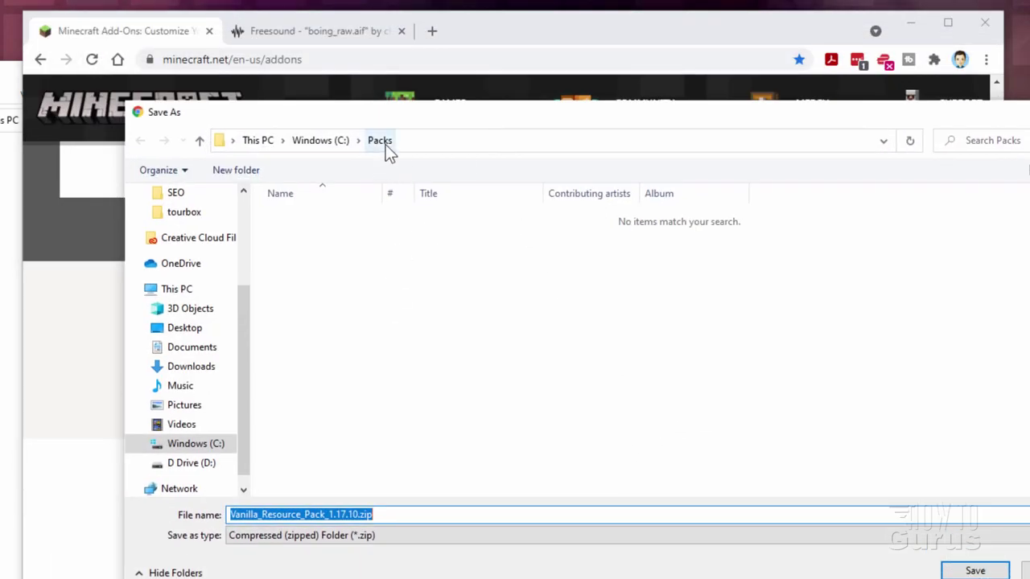
left_click(974, 569)
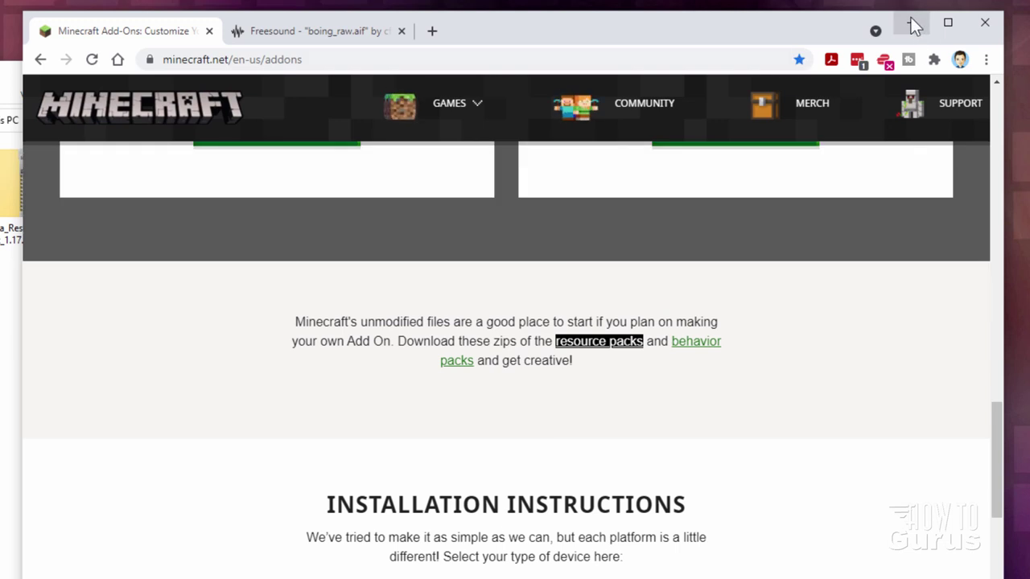
Minimize the browser, open Vanilla_Resource_Pack_1.17.10.zip in a new window, and place it beside the Packs folder
left_click(910, 23)
left_click(77, 185)
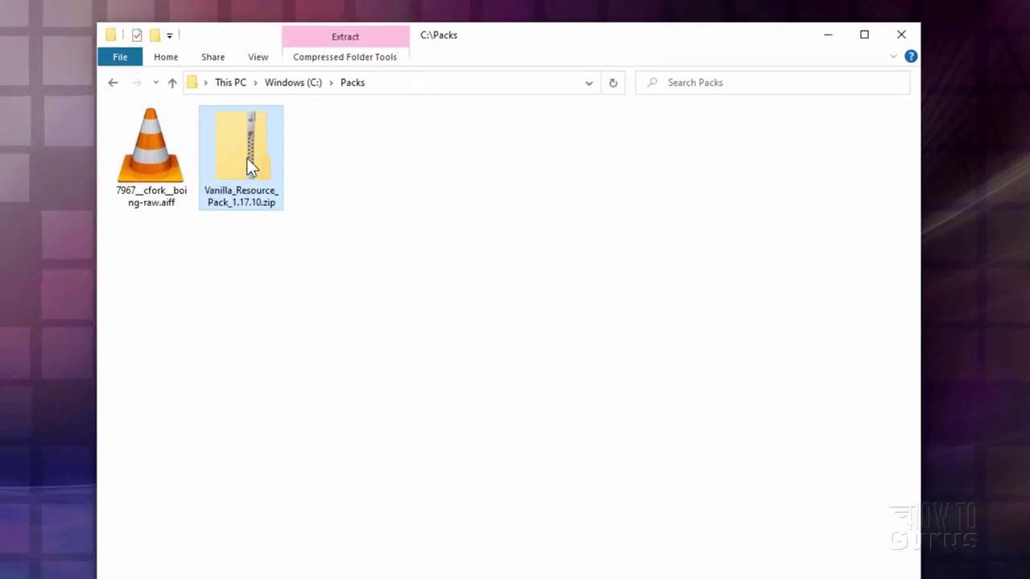
right_click(78, 185)
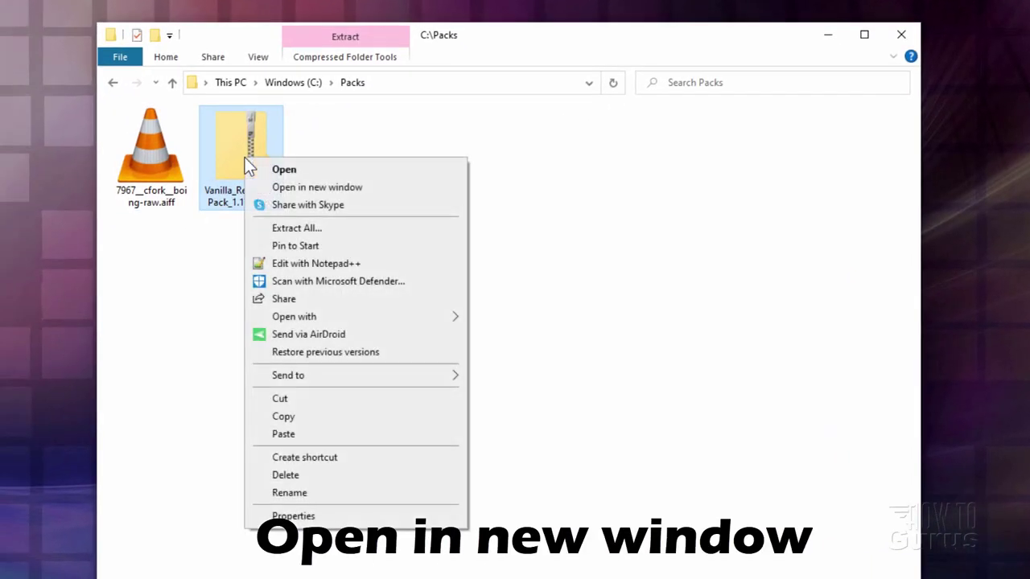
left_click(320, 187)
left_click_drag(679, 58, 896, 4)
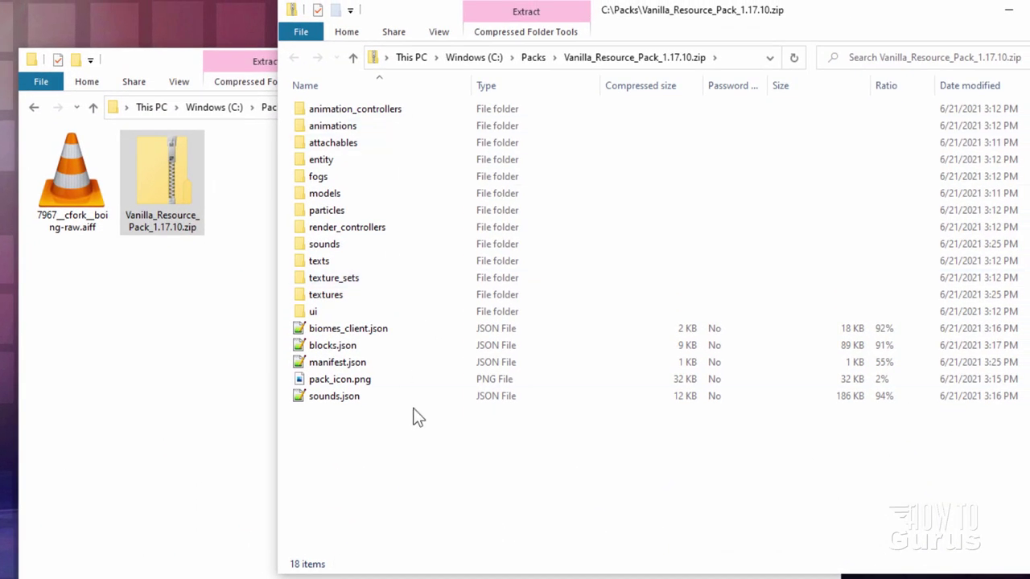
Check whether file name extensions are set to display for the resource pack's files, such as manifest.json
left_click(310, 363)
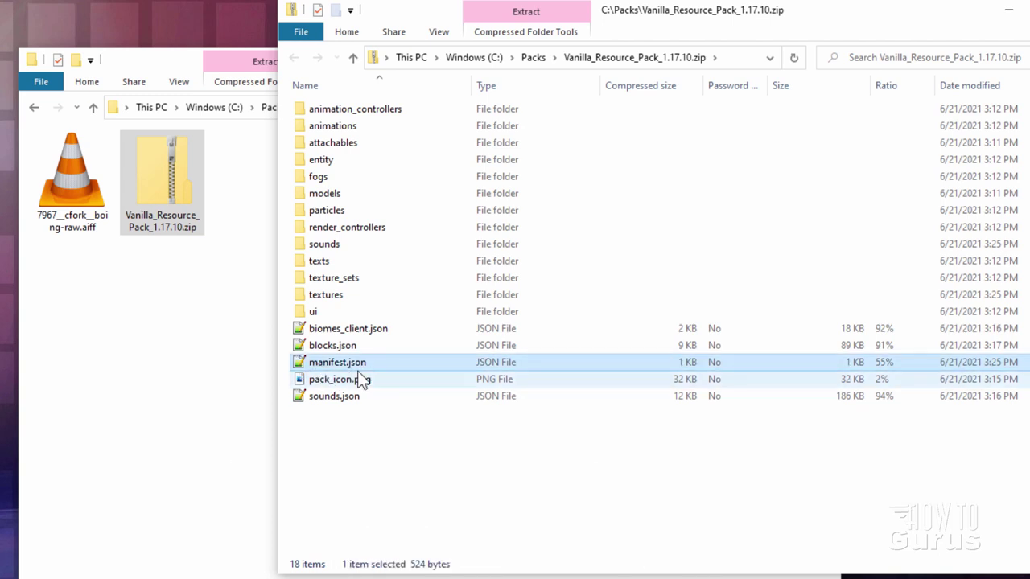
left_click(444, 33)
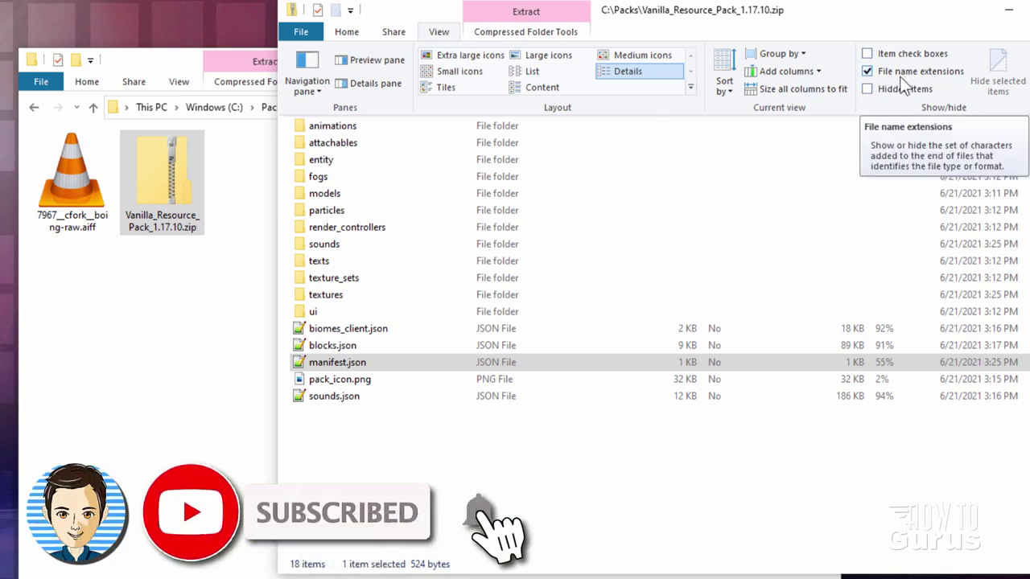
left_click(349, 33)
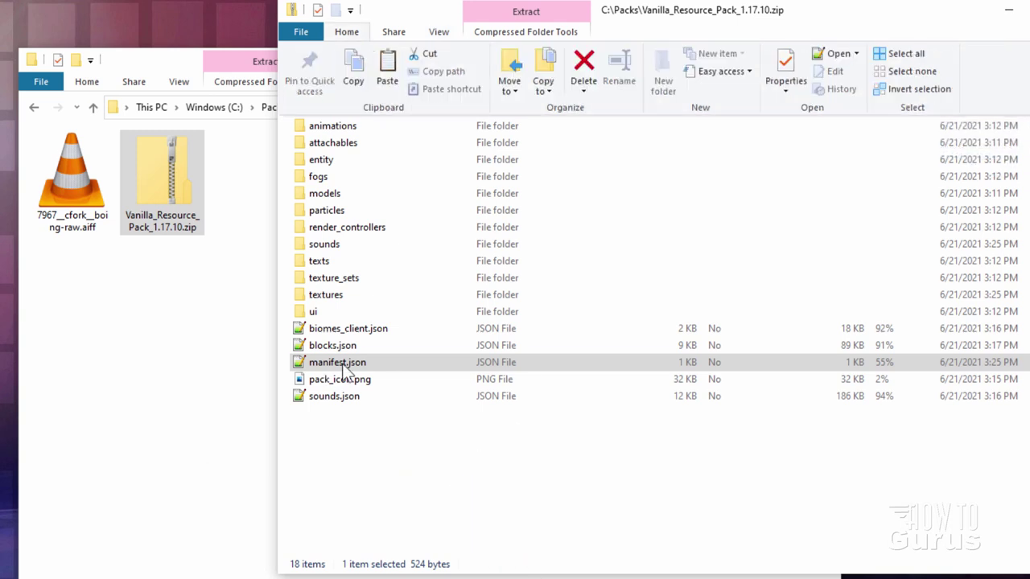
key("Escape")
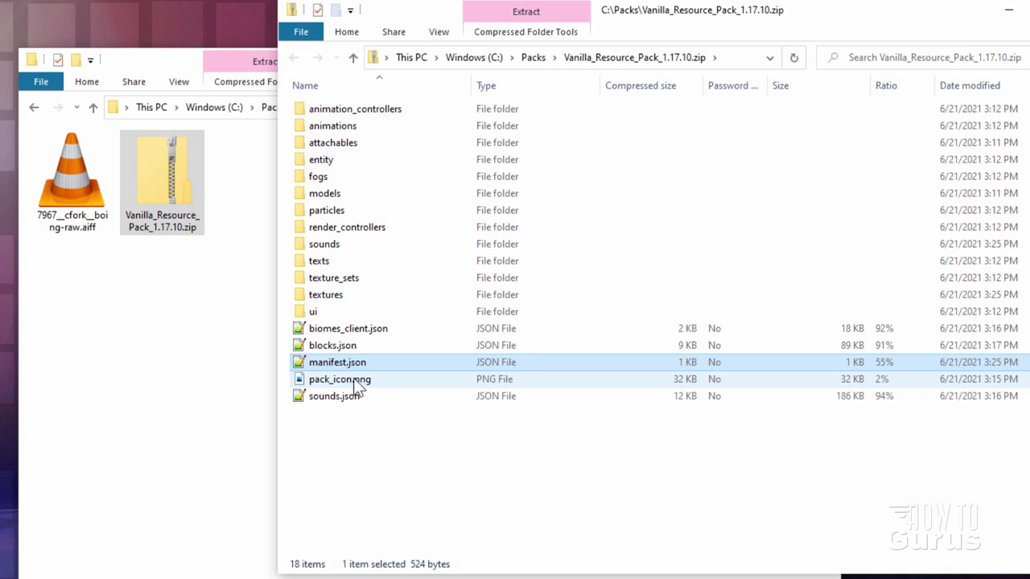
Copy pack_icon.png and manifest.json from the vanilla resource pack zip into the Packs folder
left_click_drag(357, 387, 199, 394)
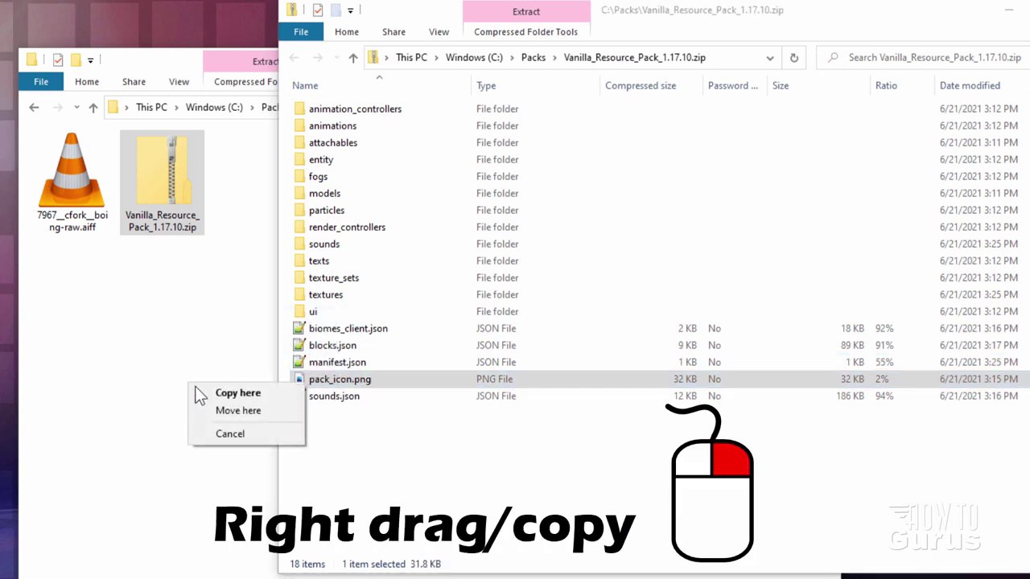
left_click(205, 392)
left_click(907, 46)
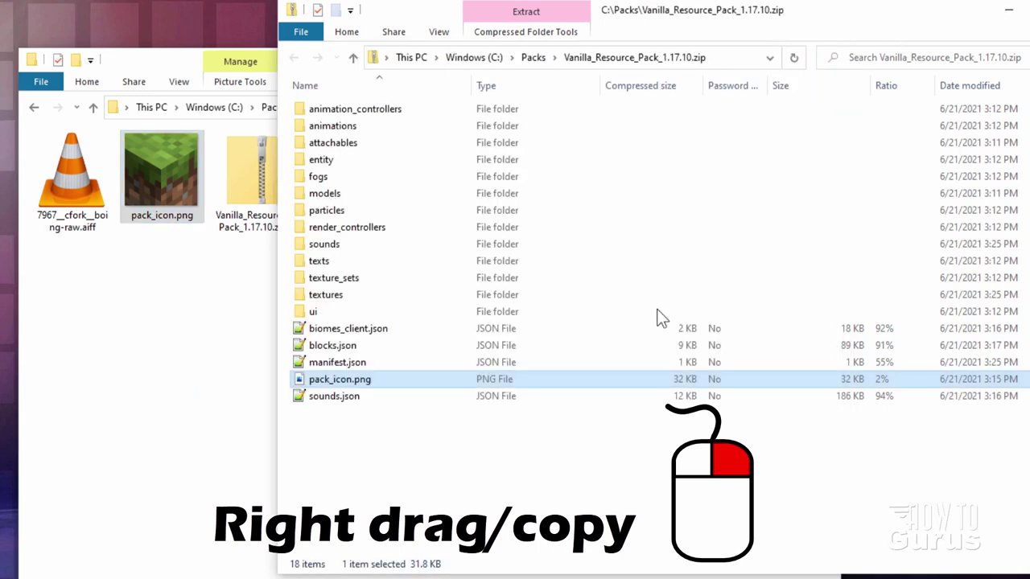
left_click_drag(346, 362, 183, 397)
left_click(196, 401)
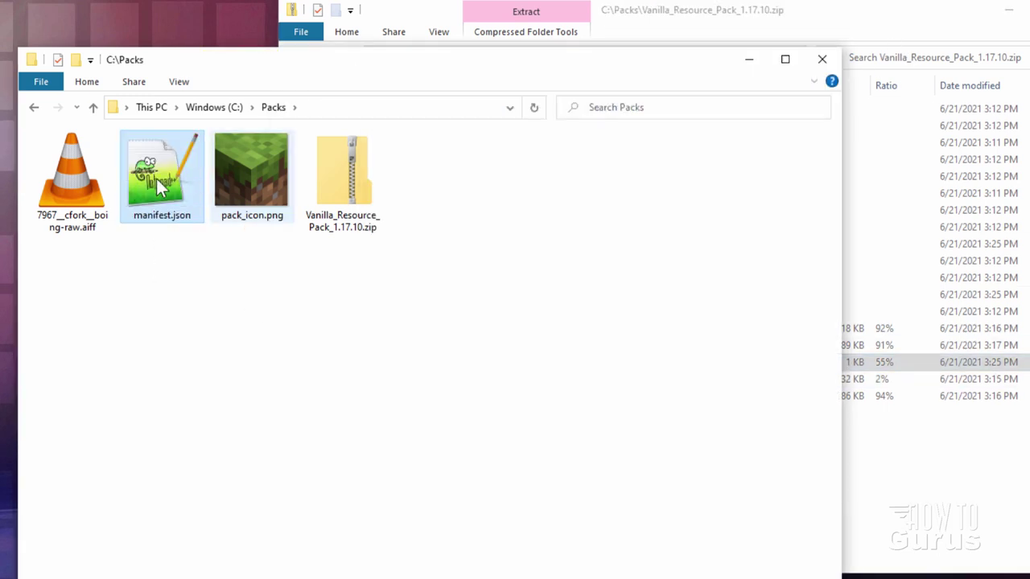
Open sound_definitions.json from the sounds folder of the vanilla resource pack zip in Notepad++
left_click(793, 29)
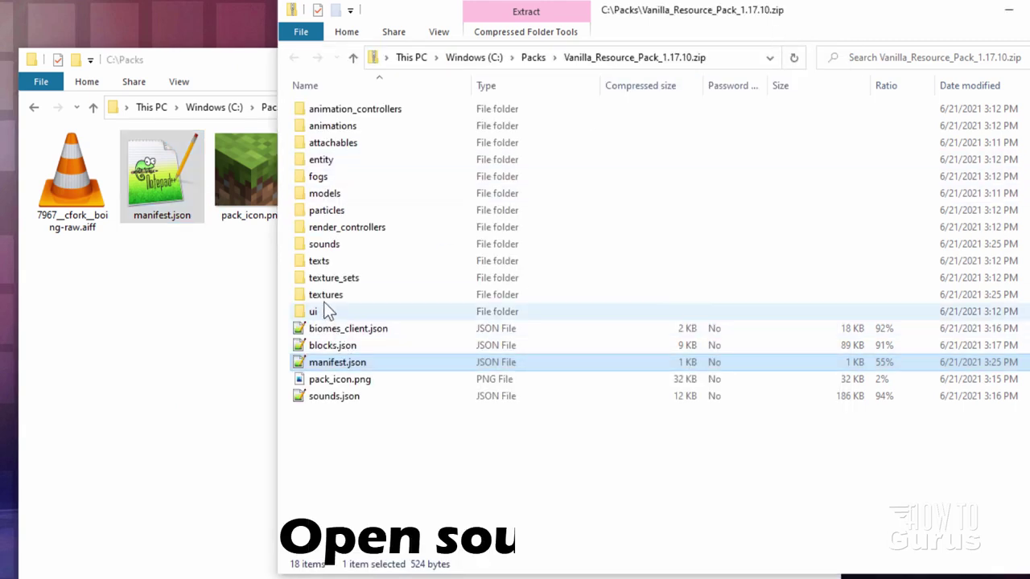
double_click(310, 250)
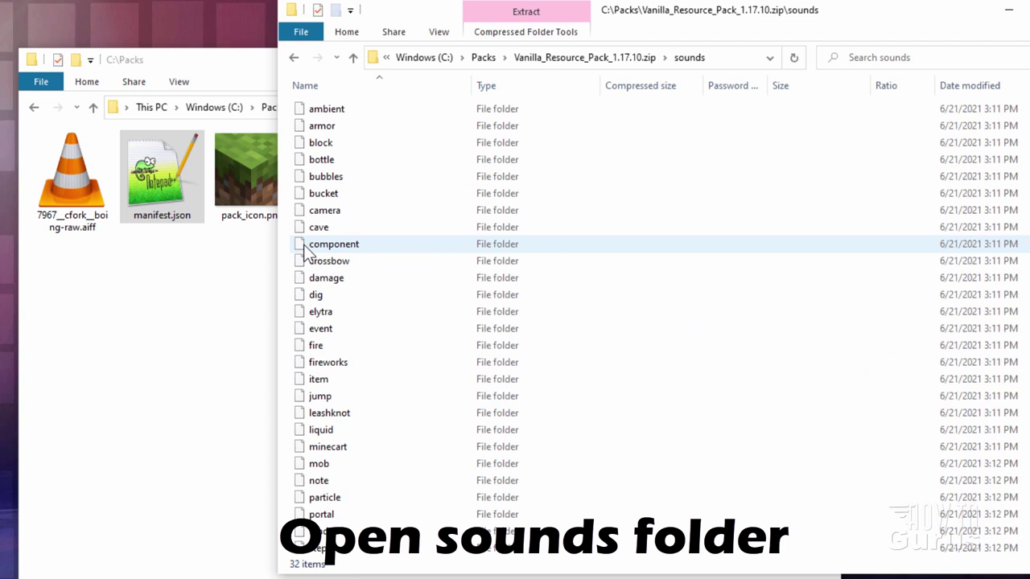
scroll(362, 274, "down", 2)
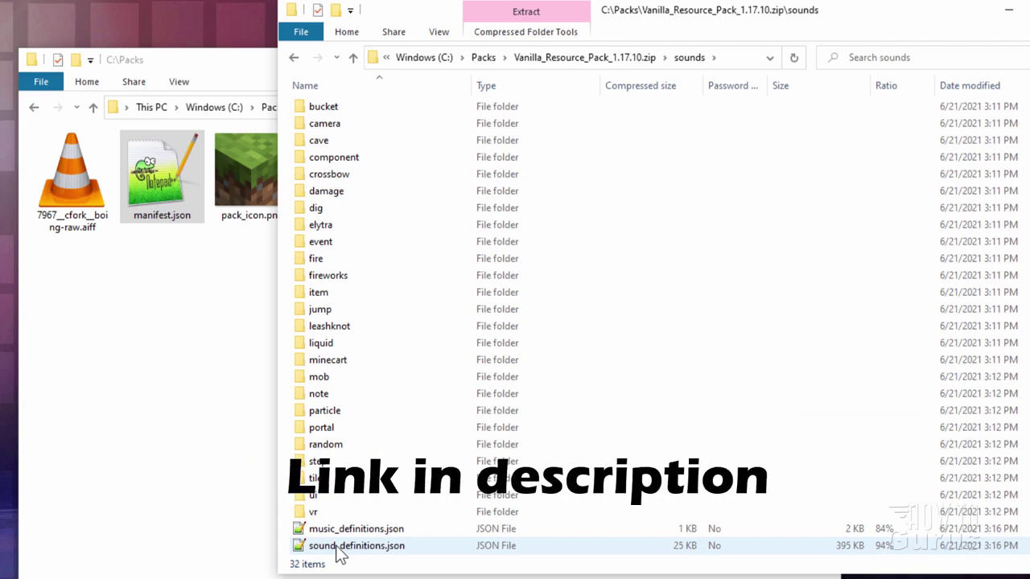
double_click(337, 546)
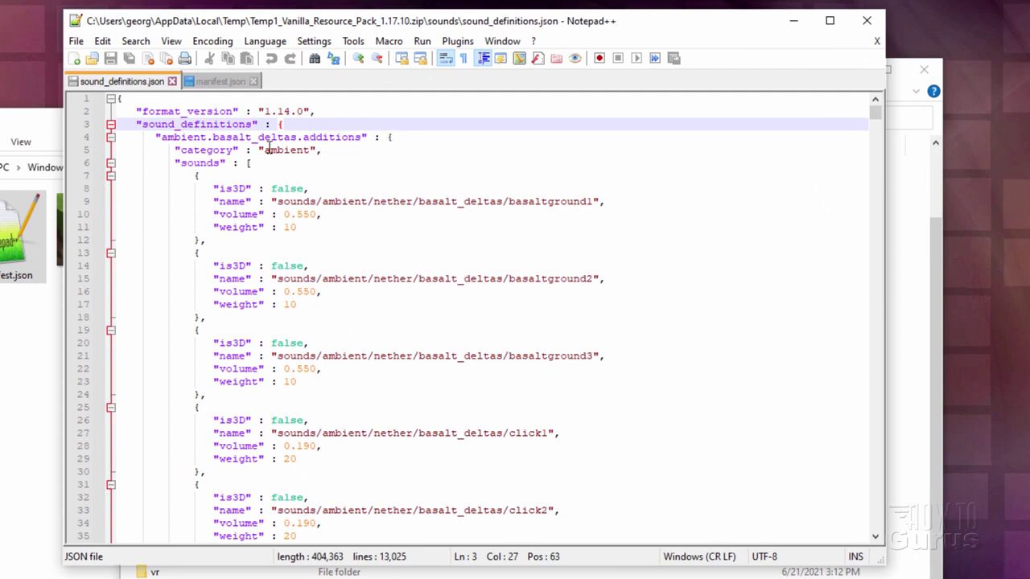
Search sound_definitions.json for "chest" and advance through the matches to the random.chestopen entry
left_click(136, 41)
left_click(145, 60)
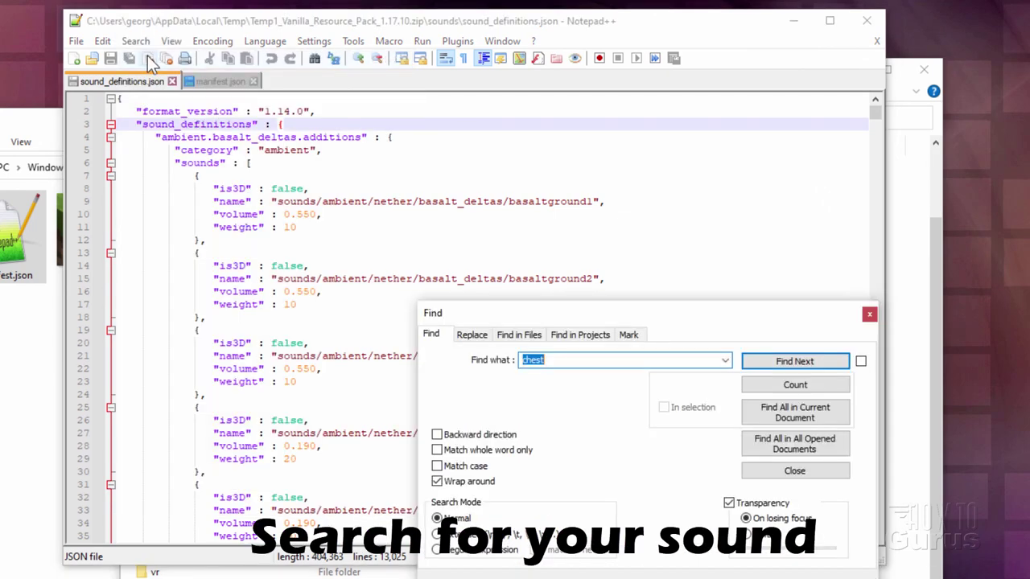
left_click(771, 364)
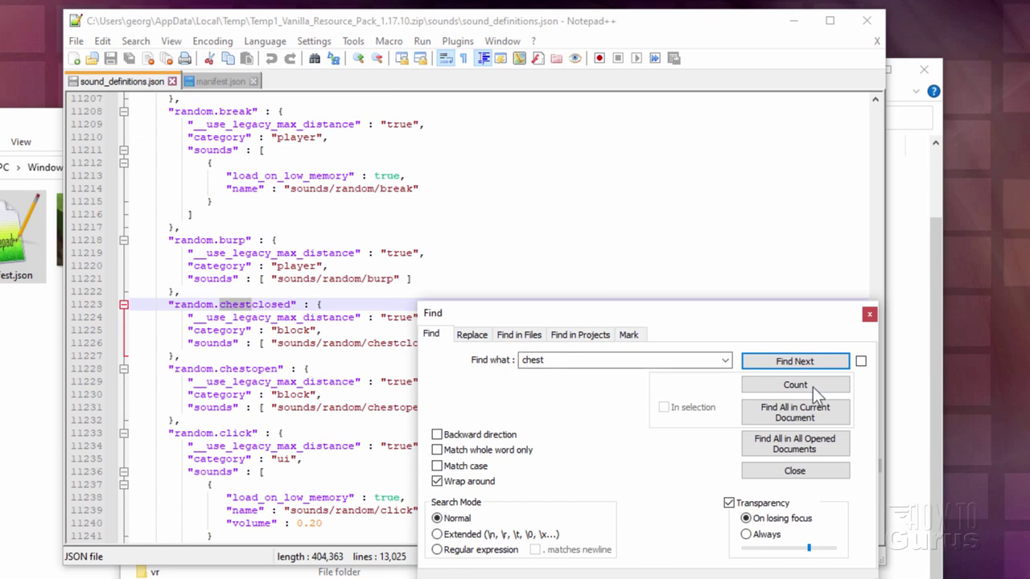
left_click(795, 361)
left_click(795, 361)
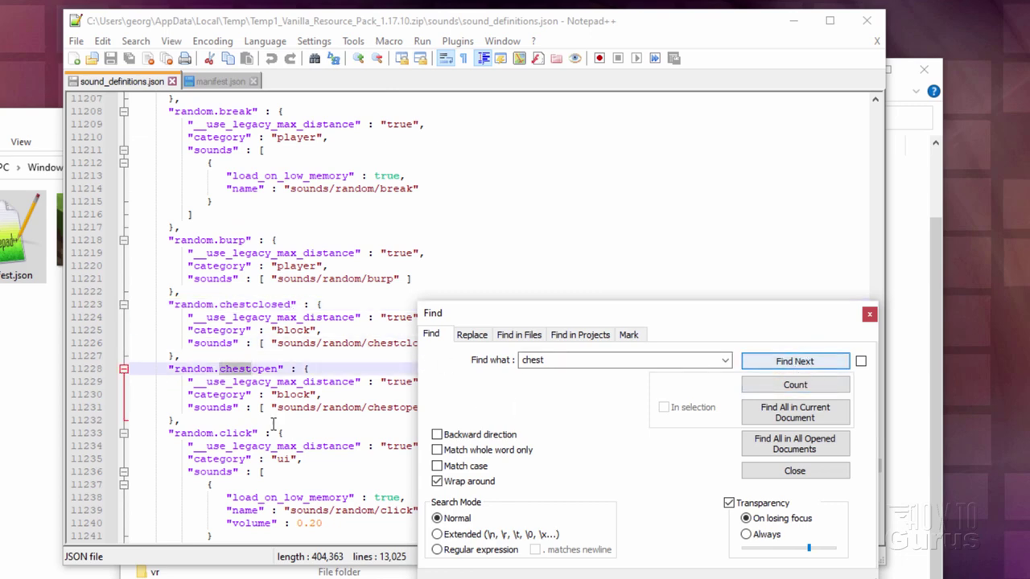
Examine the random.chestopen entry for the chest opening sound's file name and its folder path
left_click_drag(282, 368, 222, 369)
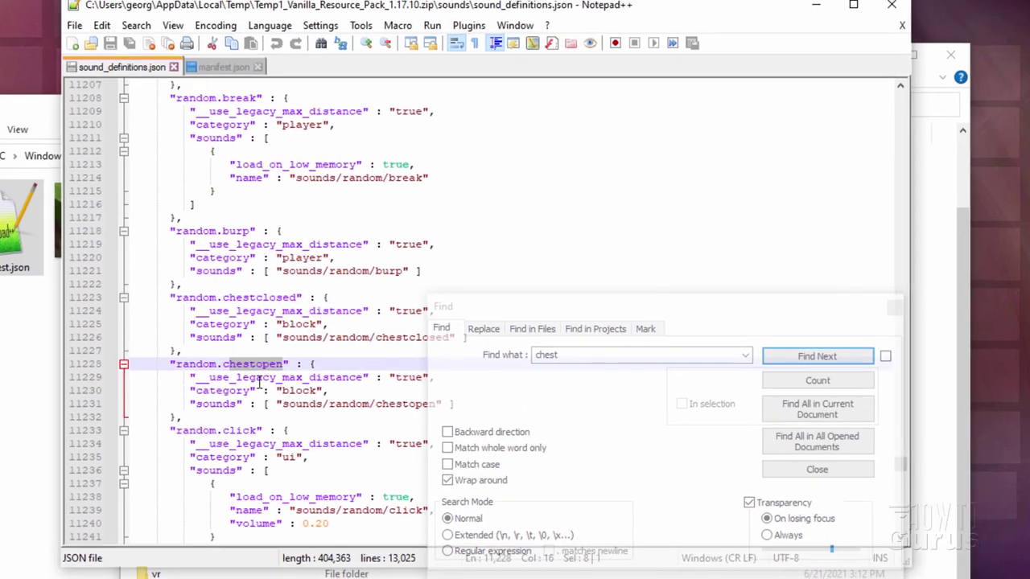
left_click(390, 404)
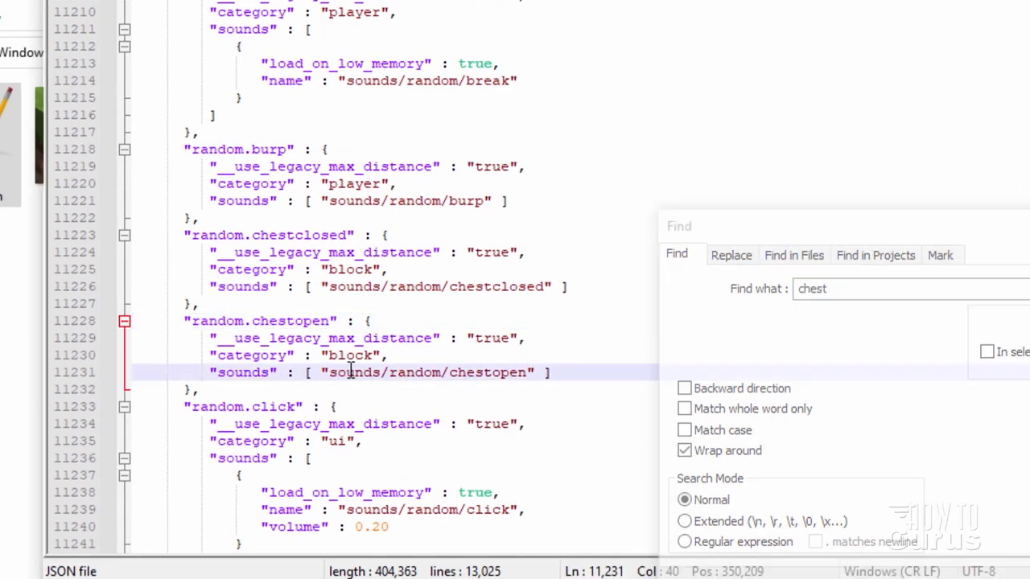
double_click(480, 378)
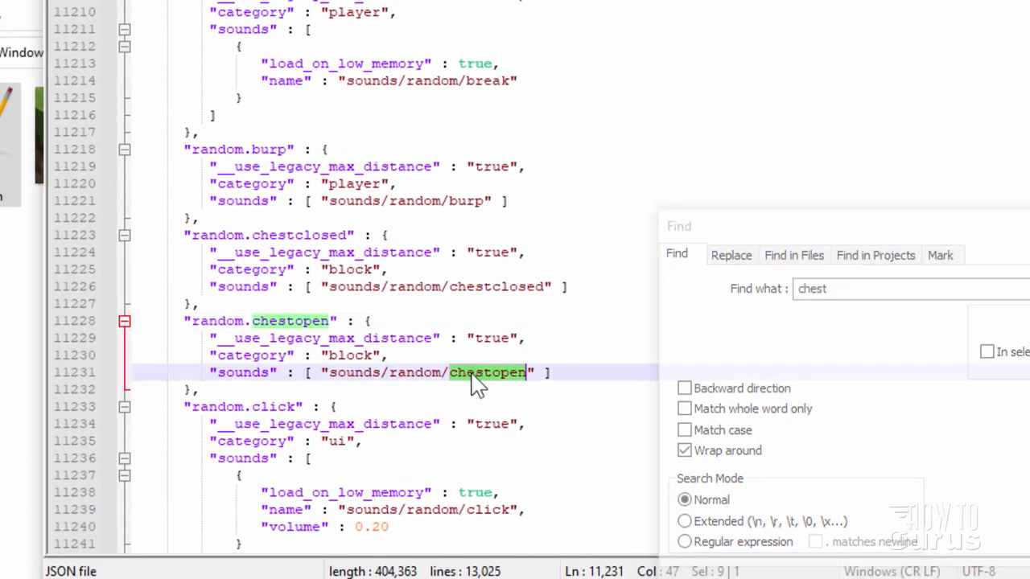
left_click(474, 375)
left_click(426, 376)
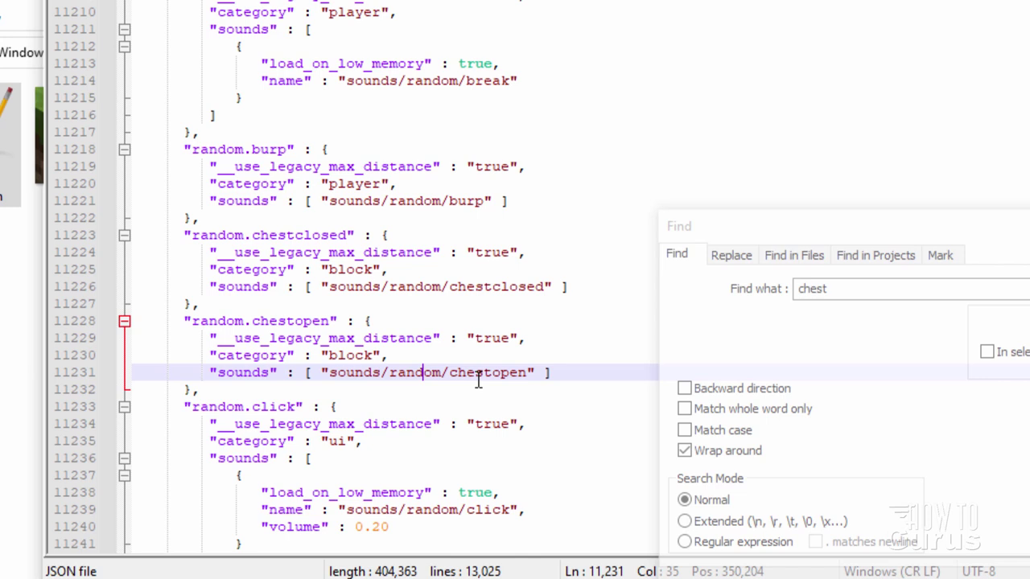
left_click_drag(448, 377, 330, 375)
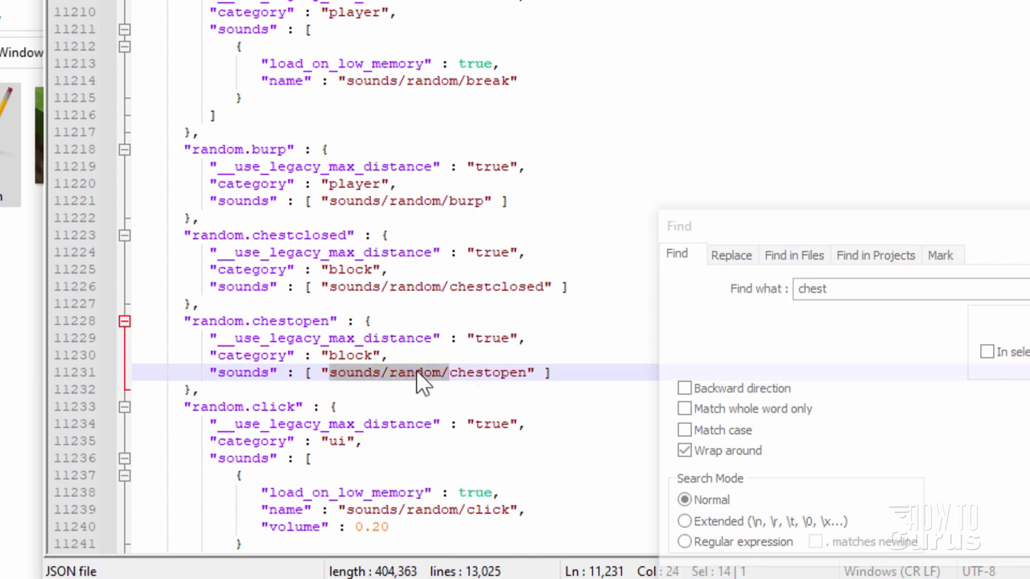
left_click(420, 380)
left_click(480, 375)
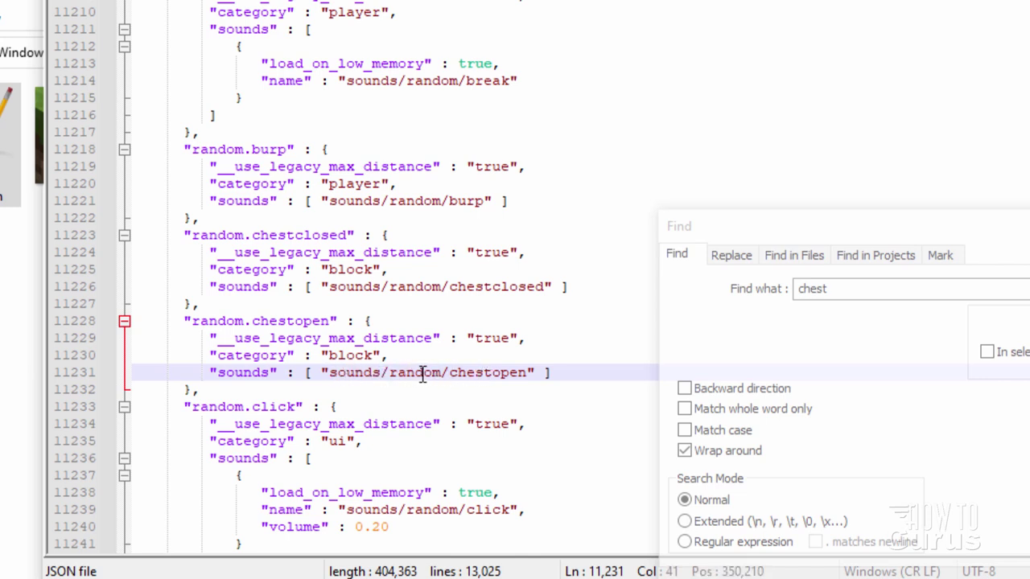
Switch to the Packs folder and create a new folder named sounds in it
key("alt+Tab")
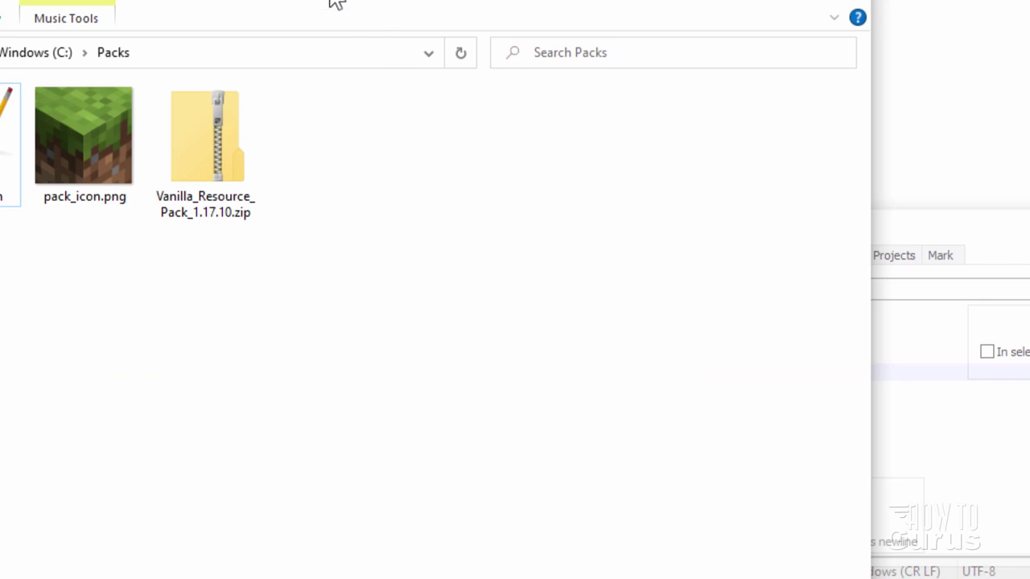
left_click_drag(333, 5, 391, 415)
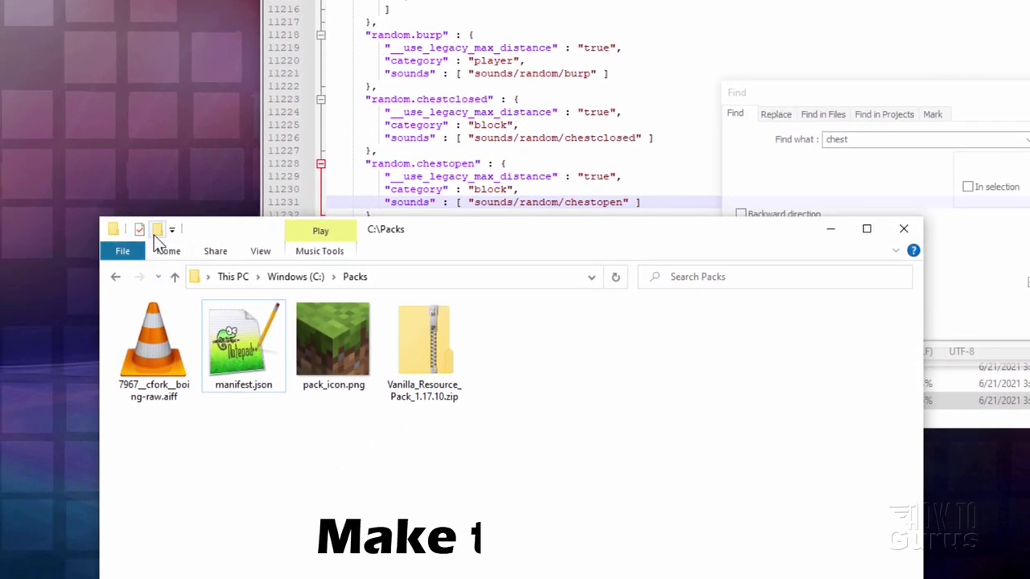
left_click(155, 233)
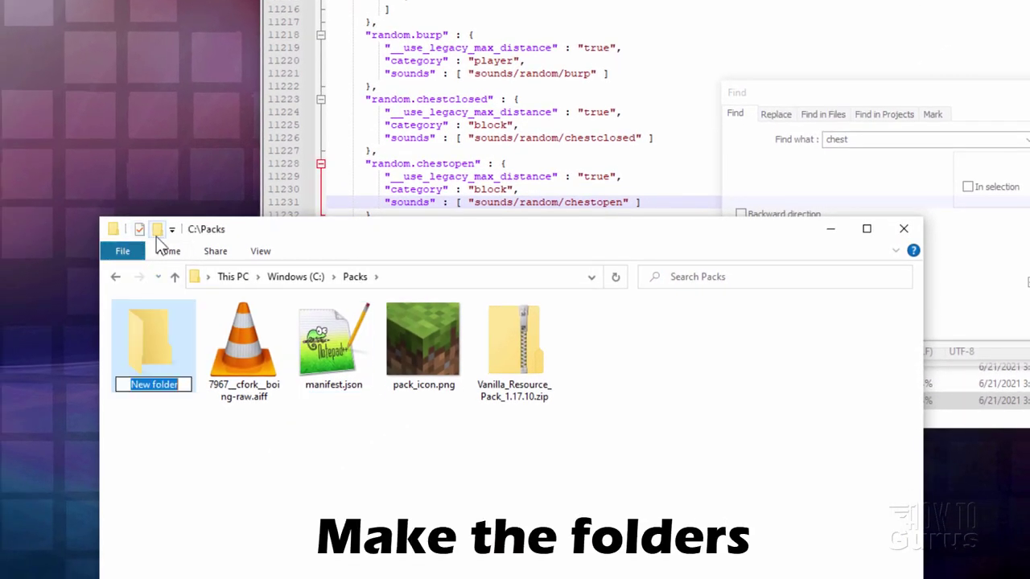
type("sounds")
key("Return")
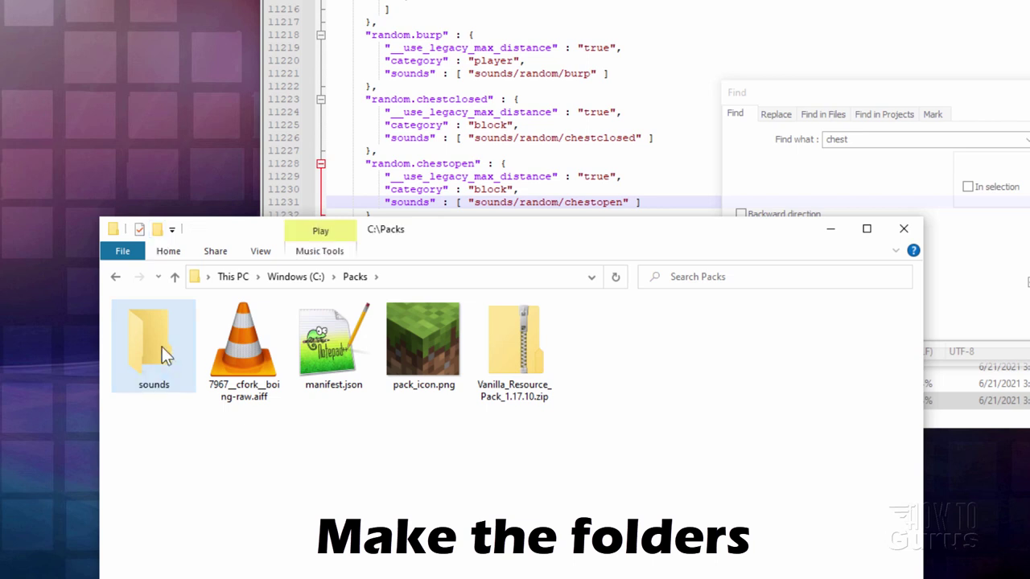
Create a folder named random inside the sounds folder, look inside it, and return to the Packs folder
double_click(162, 346)
left_click(159, 230)
type("ran")
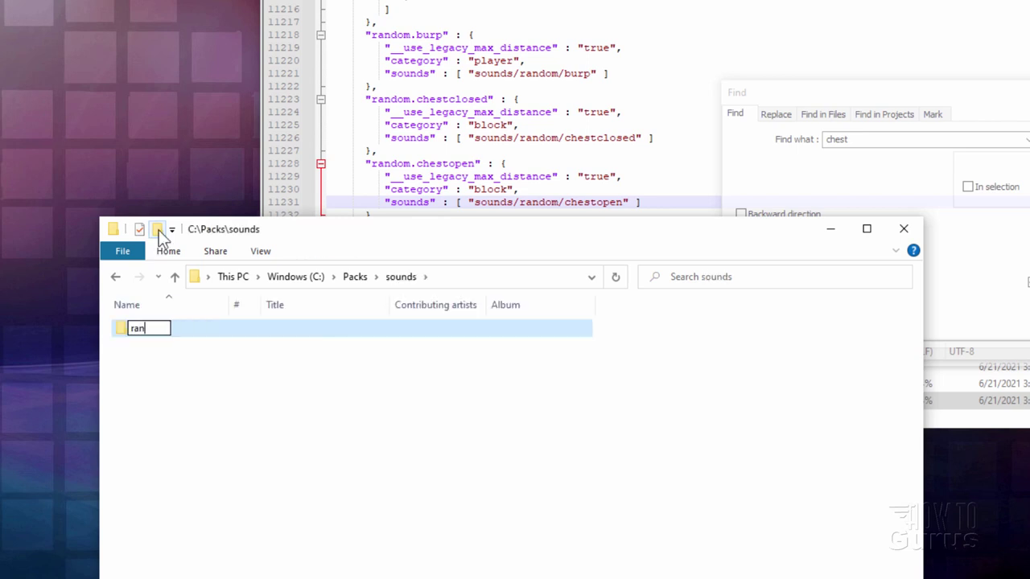
type("dom")
left_click(191, 361)
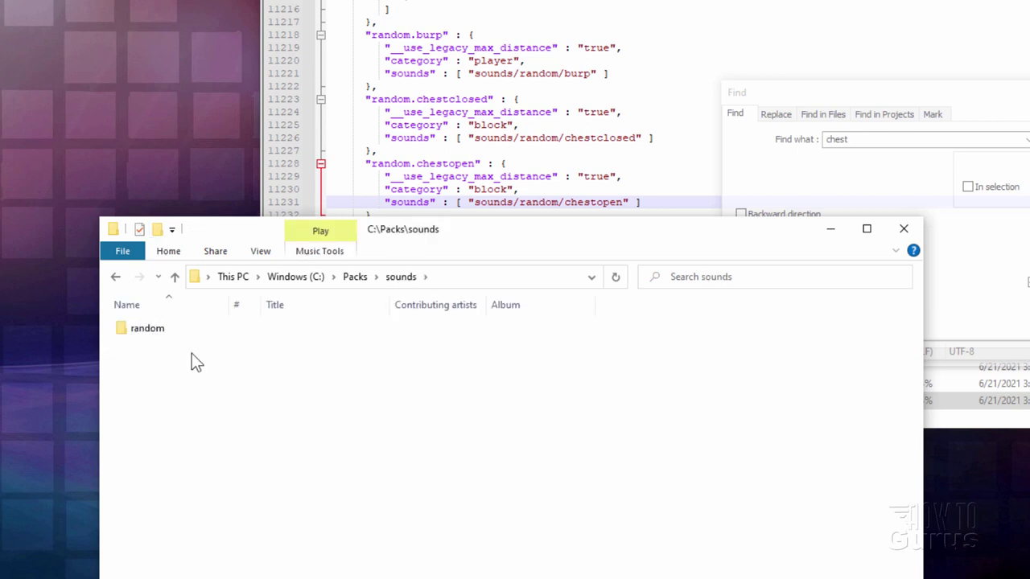
double_click(145, 331)
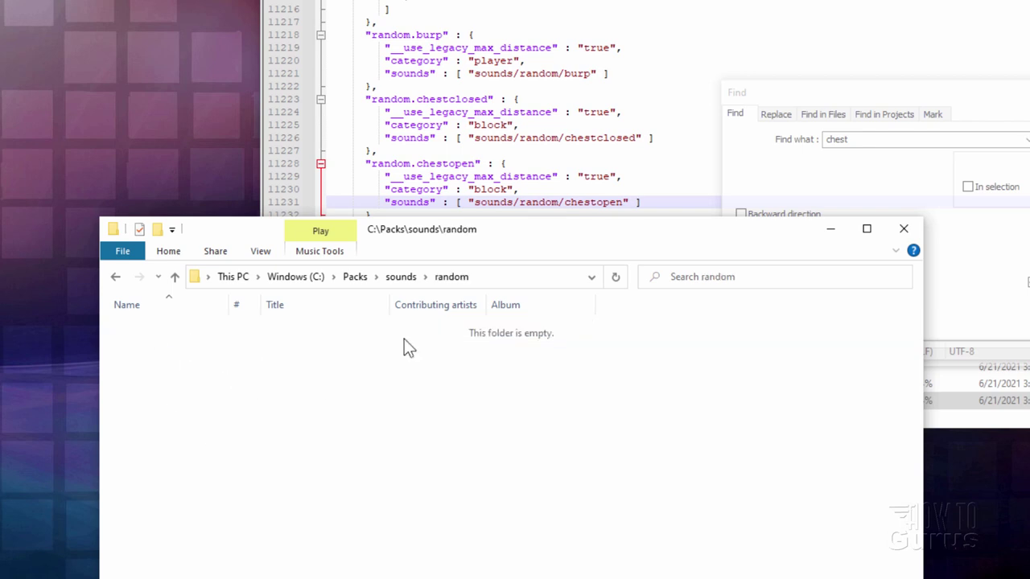
left_click(355, 277)
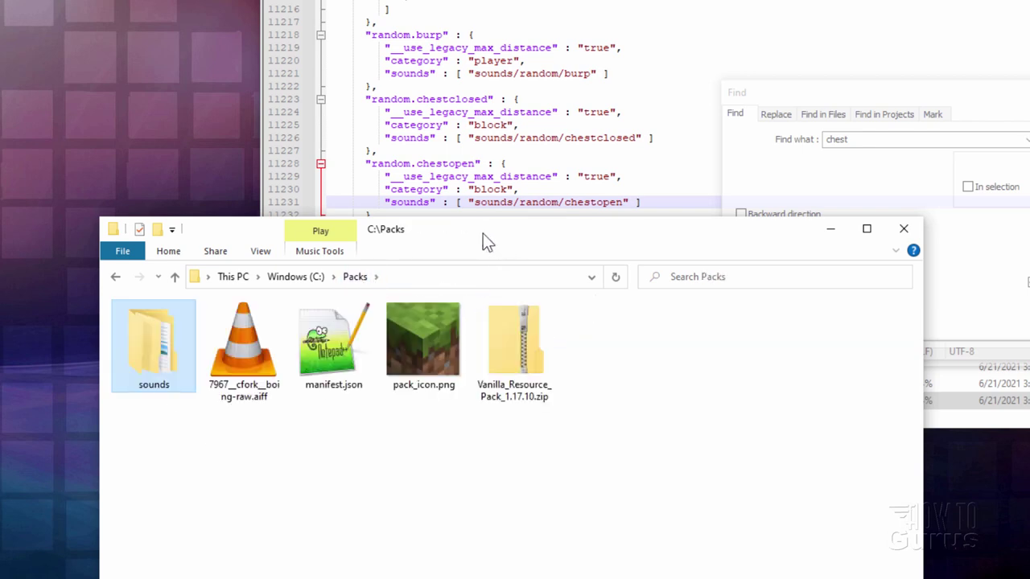
Put away the sound_definitions.json window and close the window showing the vanilla zip's sounds folder, leaving the Packs folder open
left_click_drag(482, 233, 413, 11)
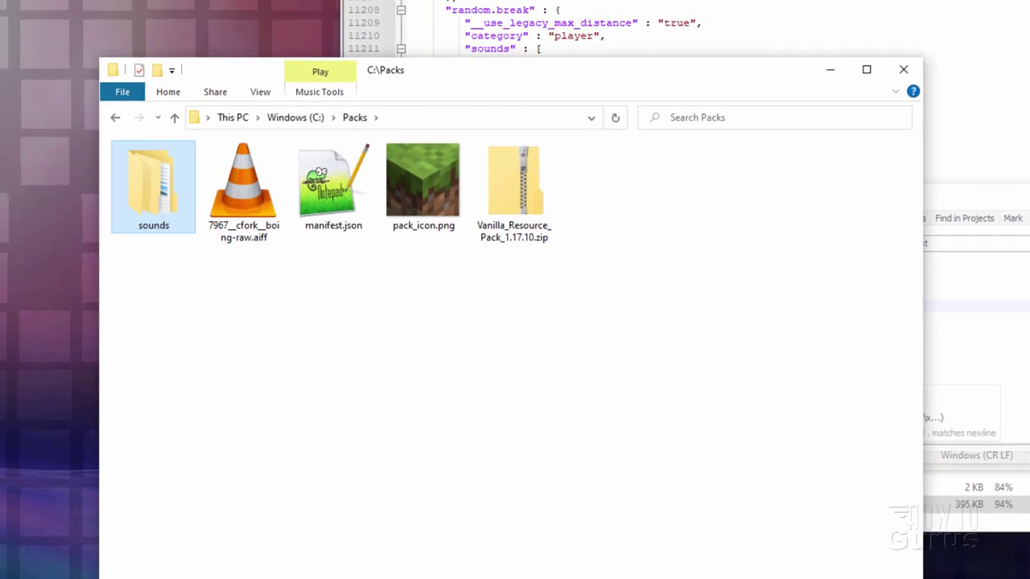
key("alt+Tab")
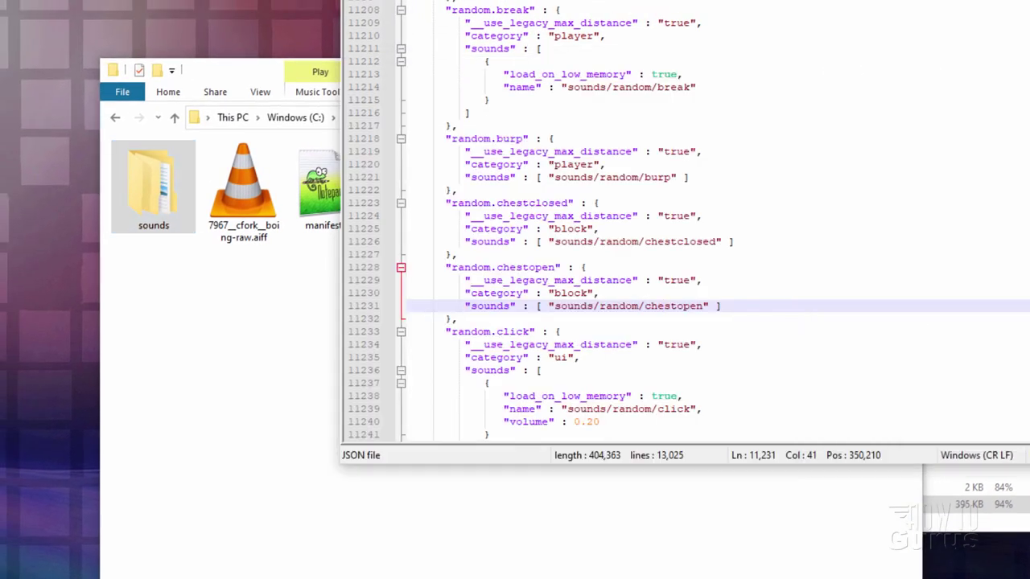
left_click(988, 6)
left_click(990, 4)
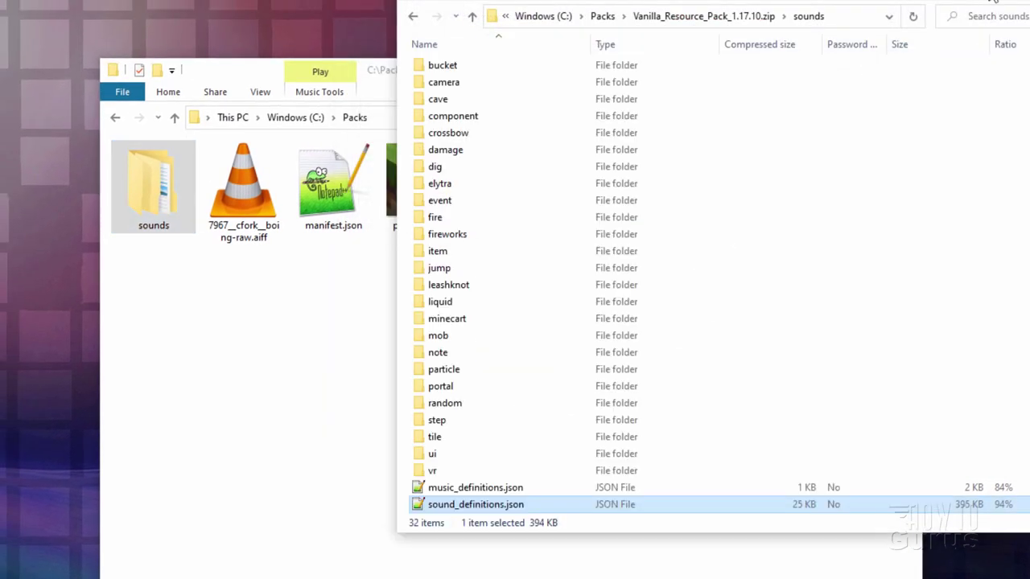
key("alt+F4")
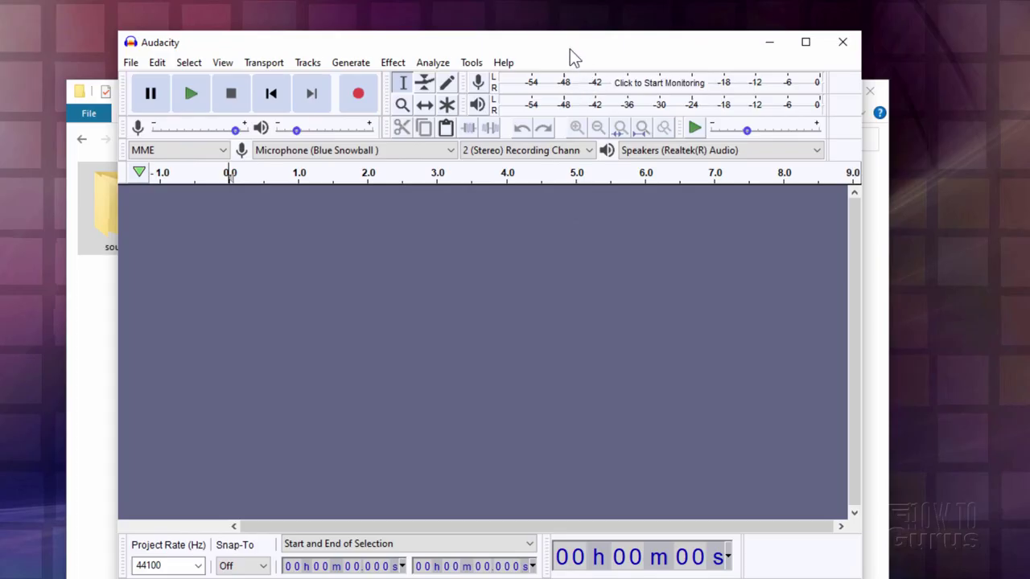
Import 7967__cfork__boing-raw.aiff from the Packs folder into Audacity and arrange the windows so the waveform is fully in view
left_click_drag(569, 49, 611, 25)
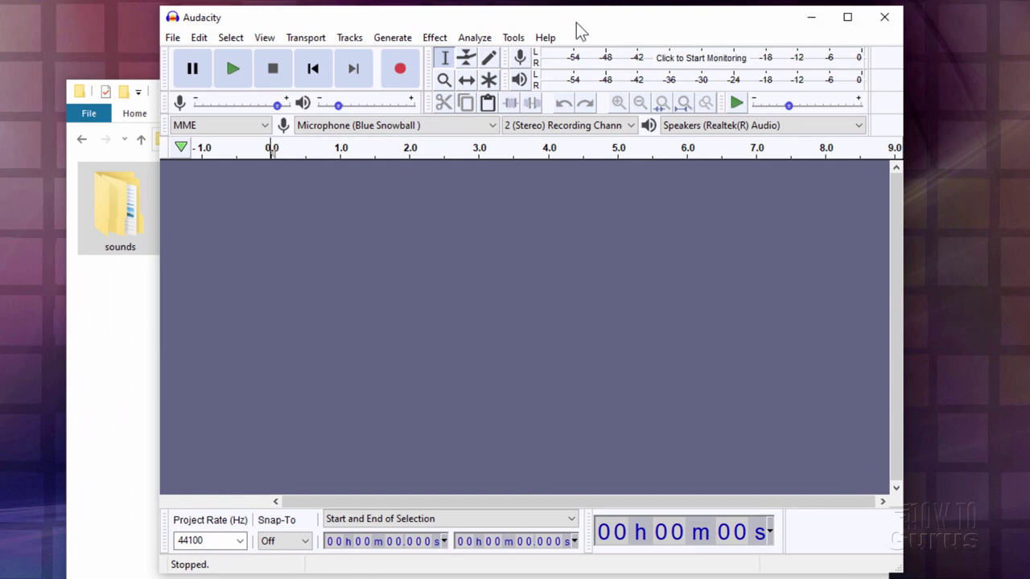
left_click_drag(576, 23, 682, 25)
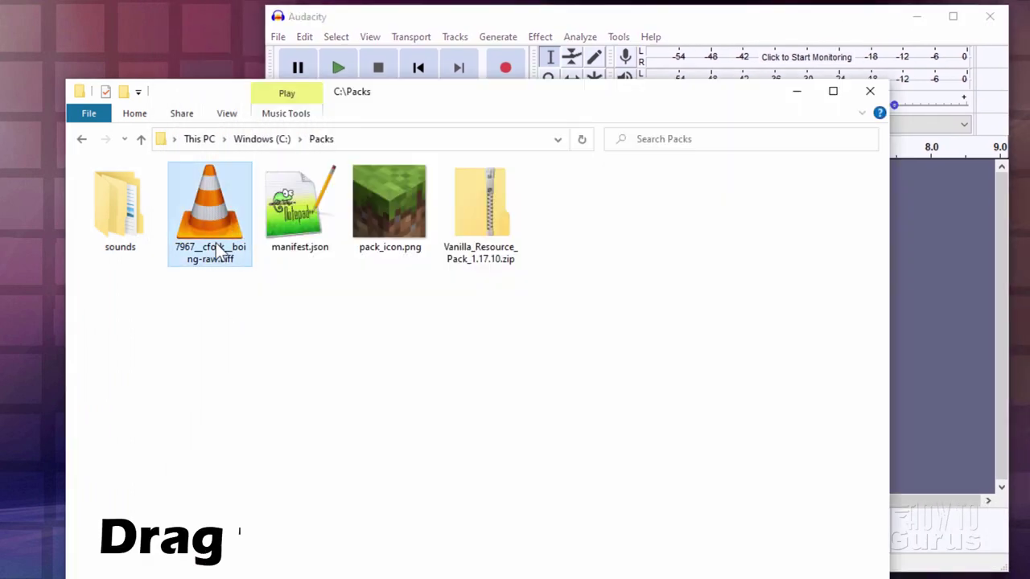
left_click_drag(412, 103, 305, 296)
left_click_drag(98, 396, 513, 231)
left_click_drag(502, 283, 399, 223)
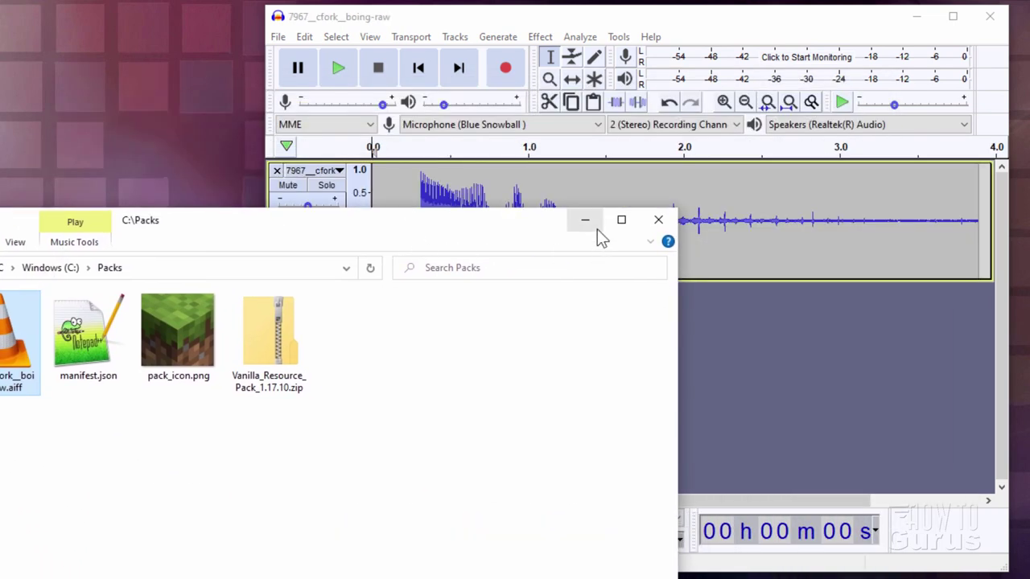
left_click_drag(536, 232, 523, 108)
left_click(720, 22)
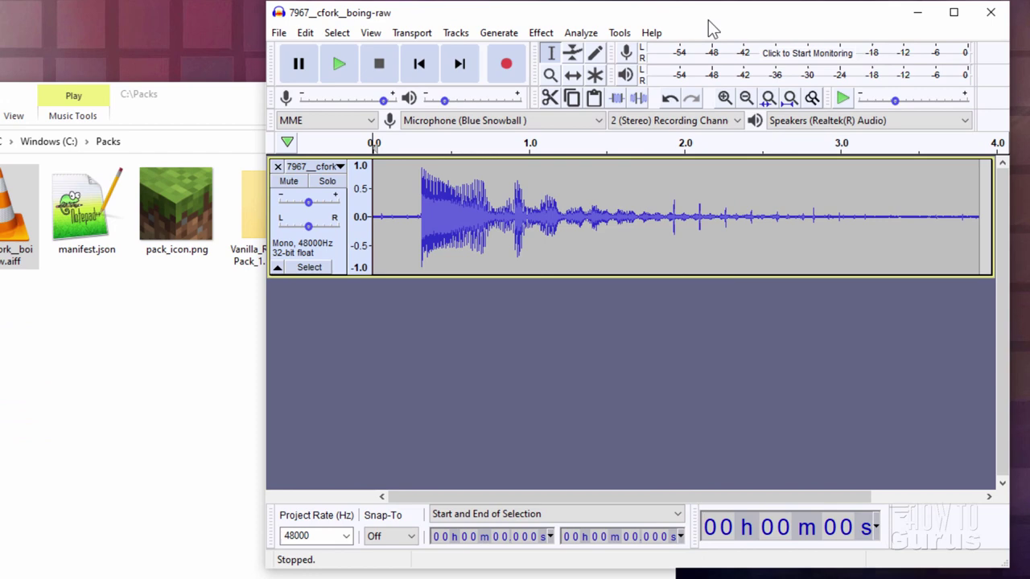
left_click_drag(708, 22, 570, 39)
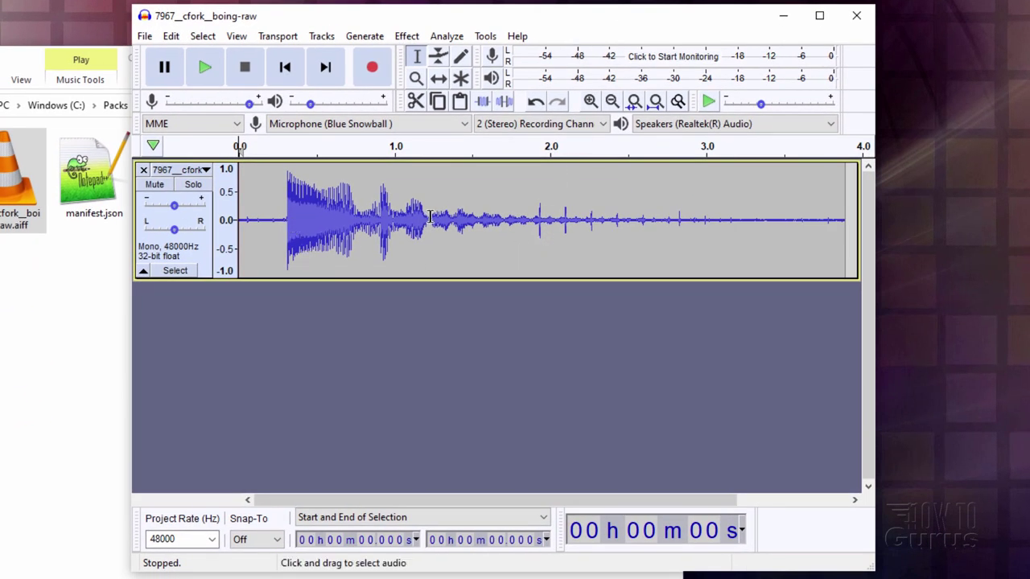
Preview the boing recording by playing it from the quiet stretch before the first loud burst
left_click_drag(285, 219, 429, 222)
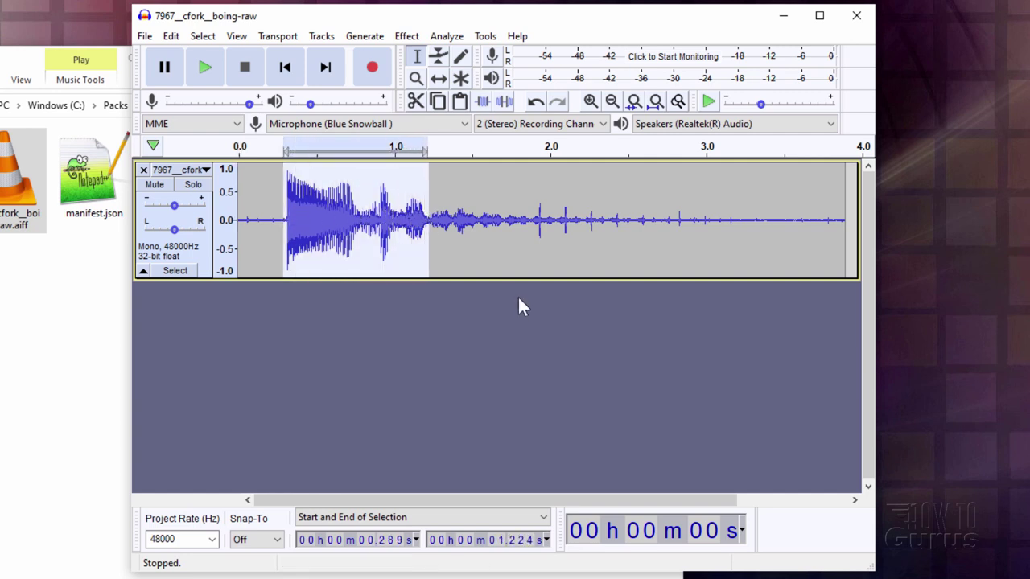
left_click(409, 248)
left_click(281, 202)
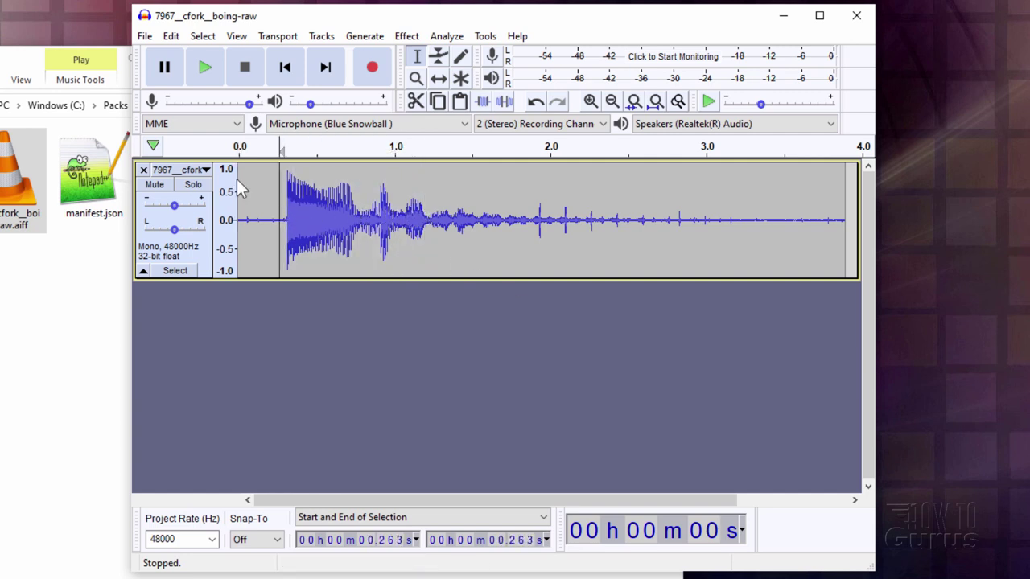
left_click(256, 149)
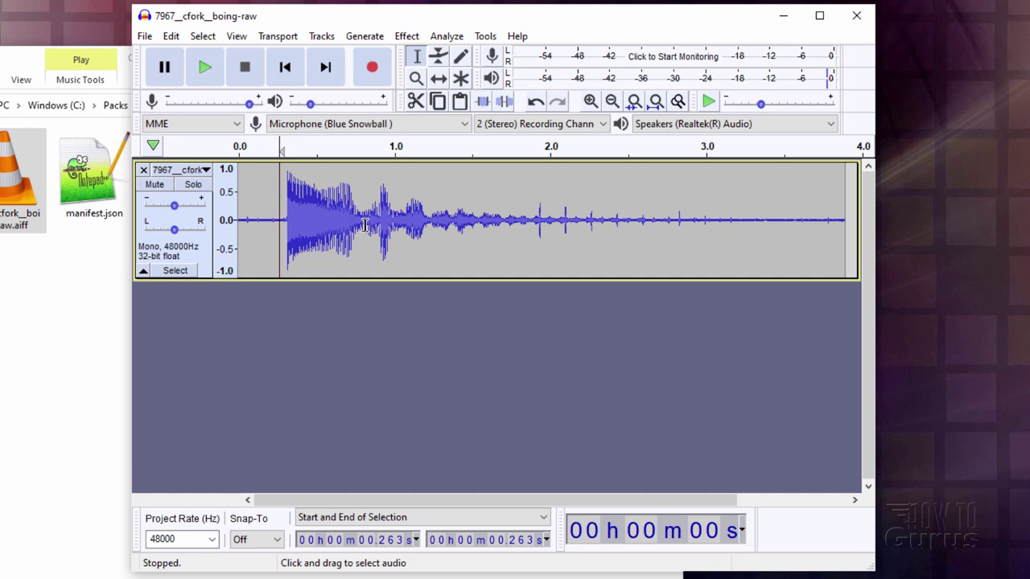
Trim the boing clip to about 0.31–1.23 s, cut the empty lead-in before it, and play the result
left_click_drag(287, 185, 430, 179)
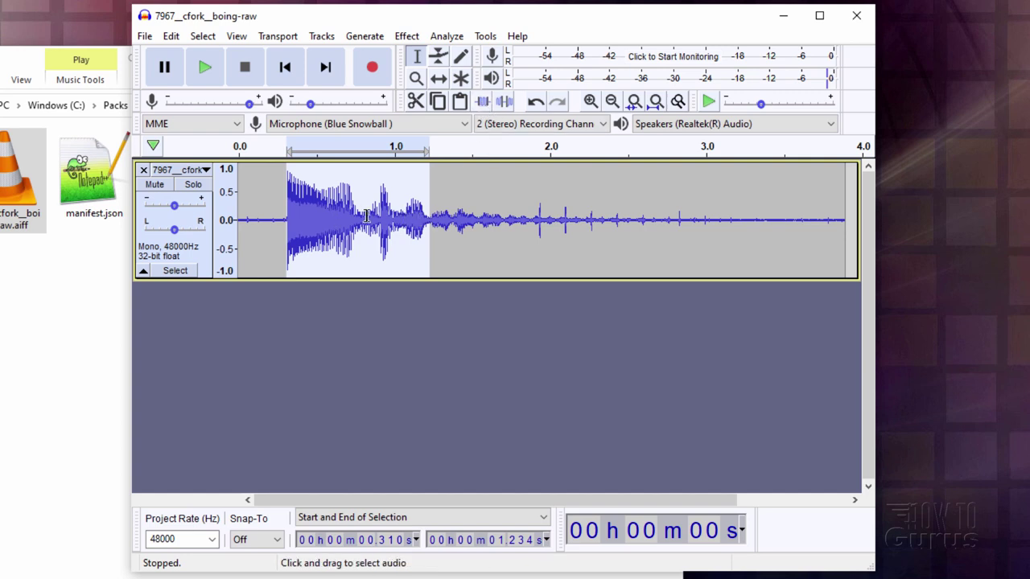
left_click(482, 103)
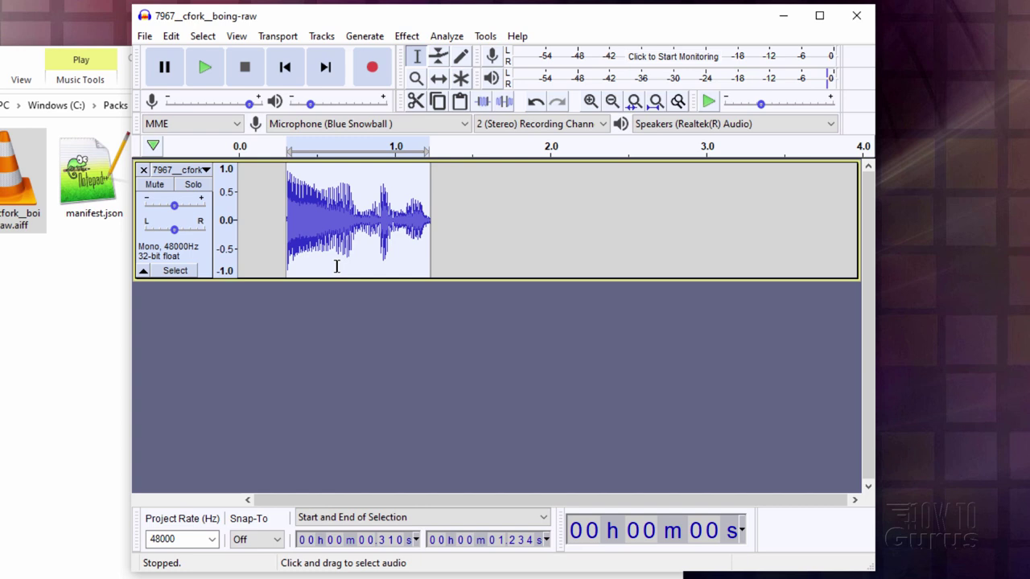
left_click_drag(279, 224, 229, 233)
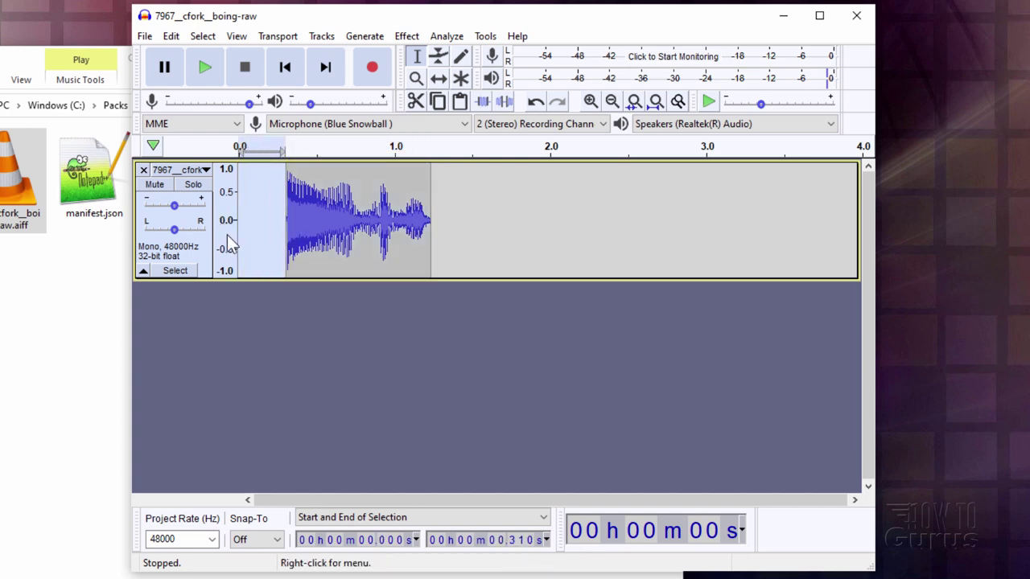
left_click(416, 101)
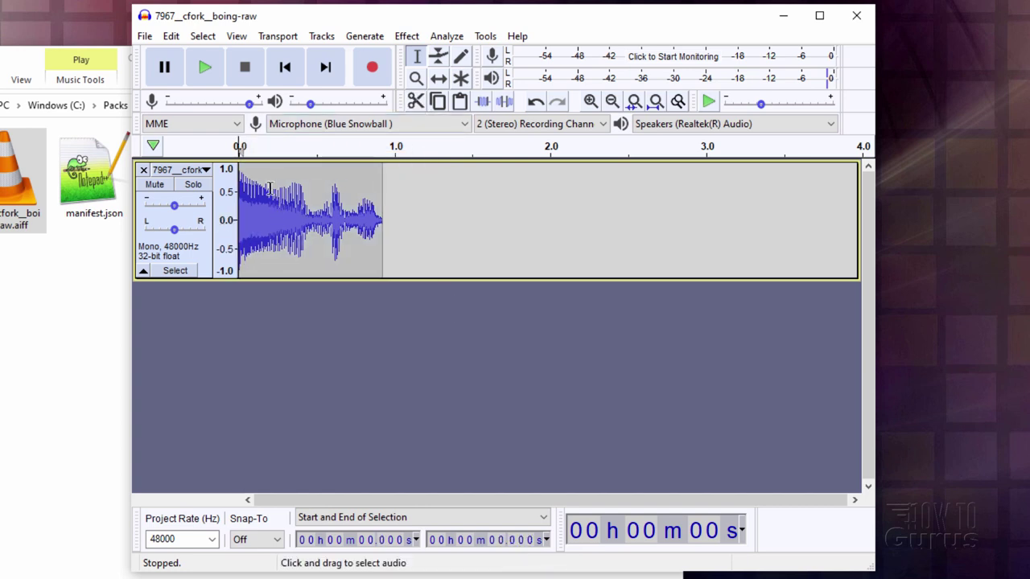
left_click(208, 68)
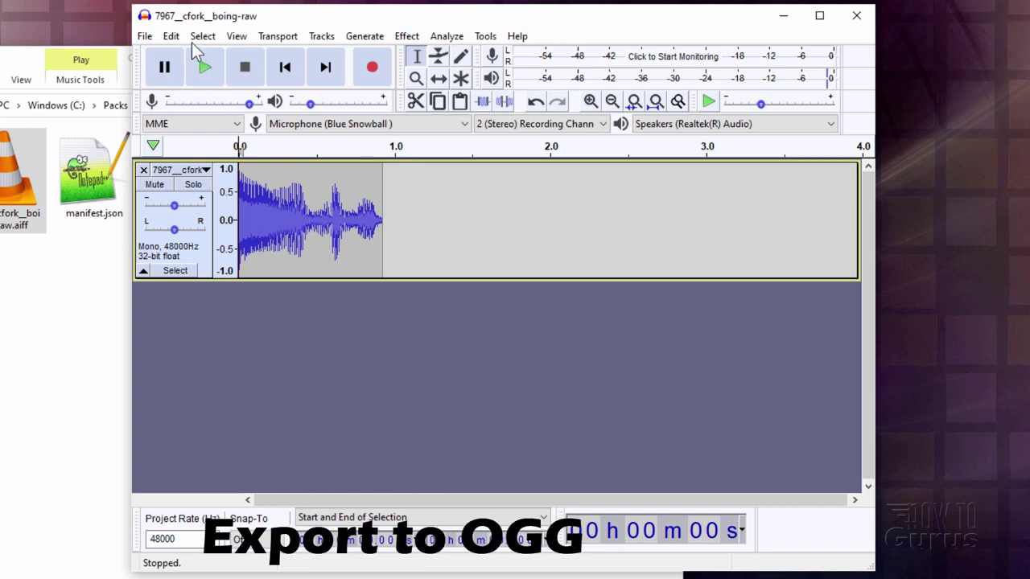
Export the trimmed clip as Ogg Vorbis to the Packs folder under 7967__cfork__boing-raw.ogg at quality 5, and close Audacity without saving the project
left_click(146, 38)
mouse_move(214, 157)
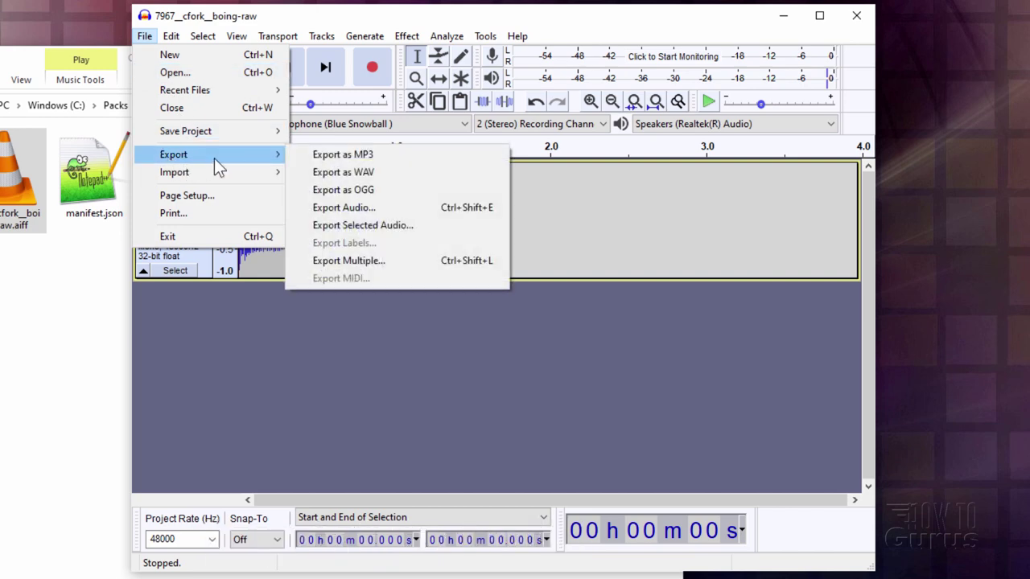
left_click(359, 191)
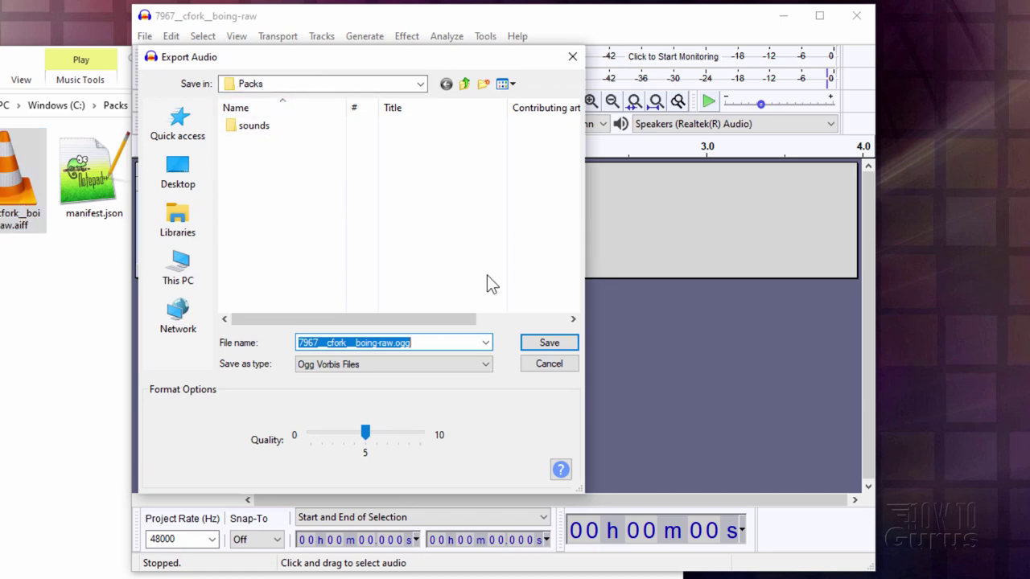
left_click(550, 343)
left_click(539, 412)
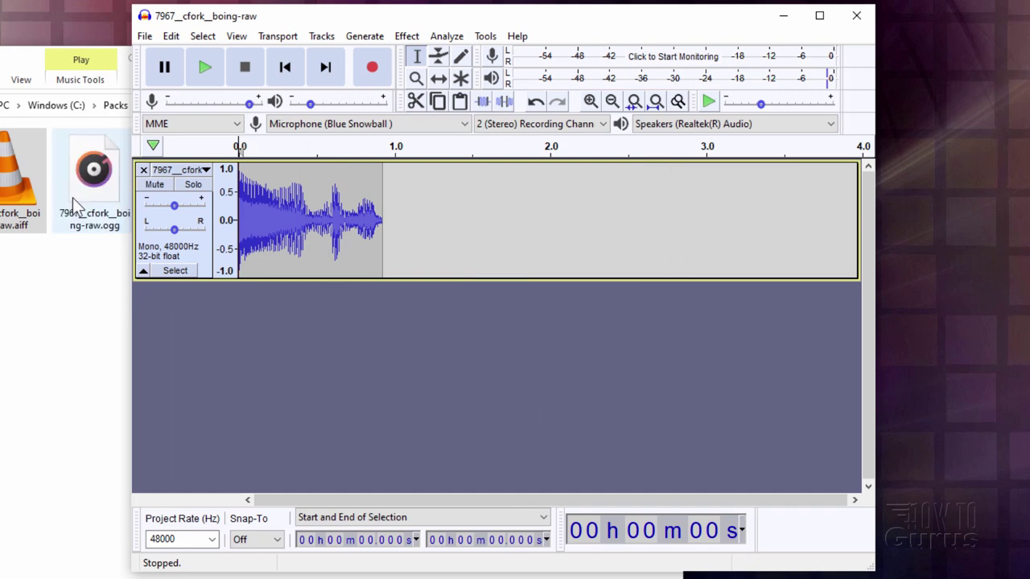
left_click(881, 22)
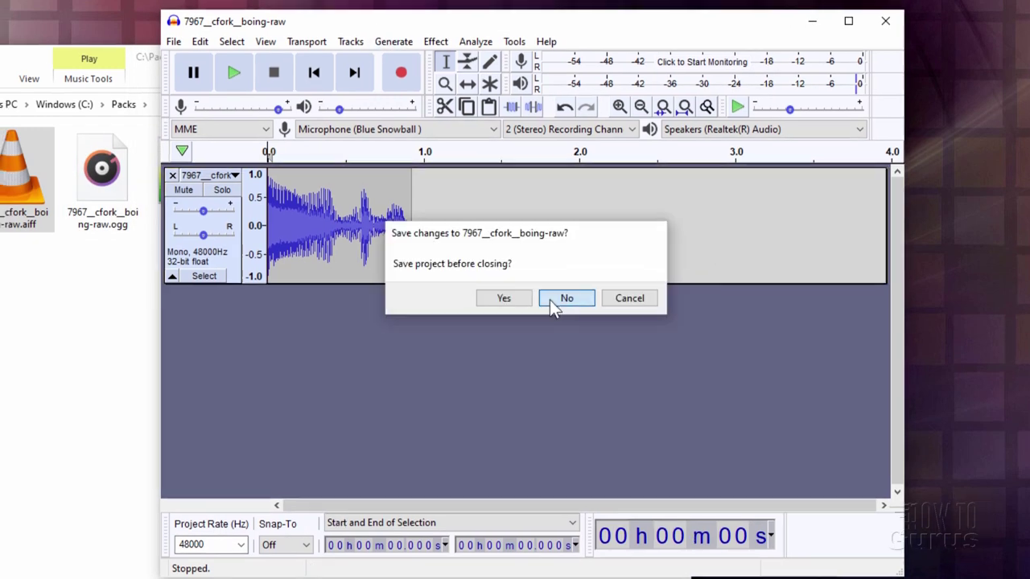
left_click(556, 301)
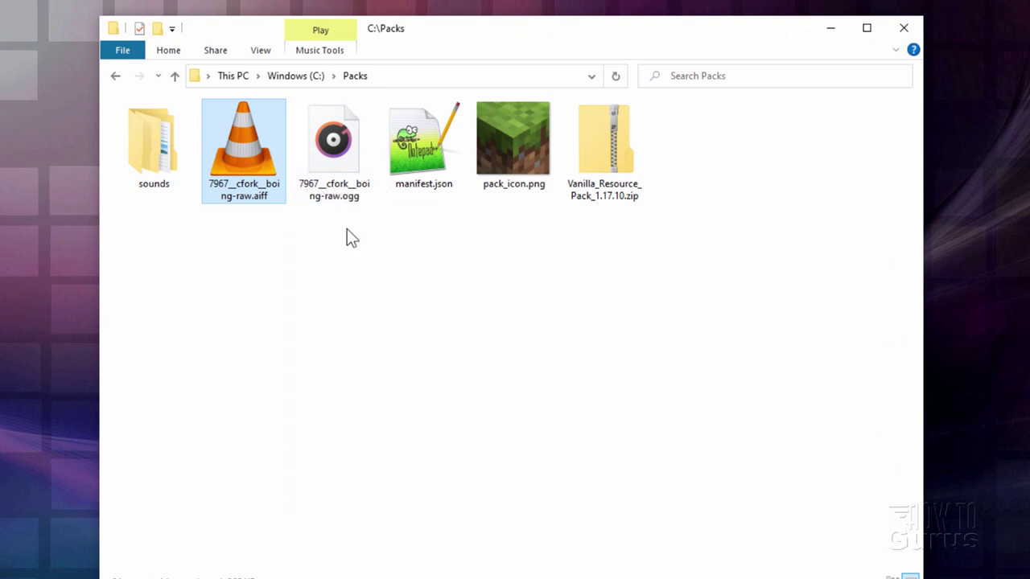
Open Vanilla_Resource_Pack_1.17.10.zip in a new window and open sound_definitions.json from its sounds folder in Notepad++
key("Right")
left_click(610, 153)
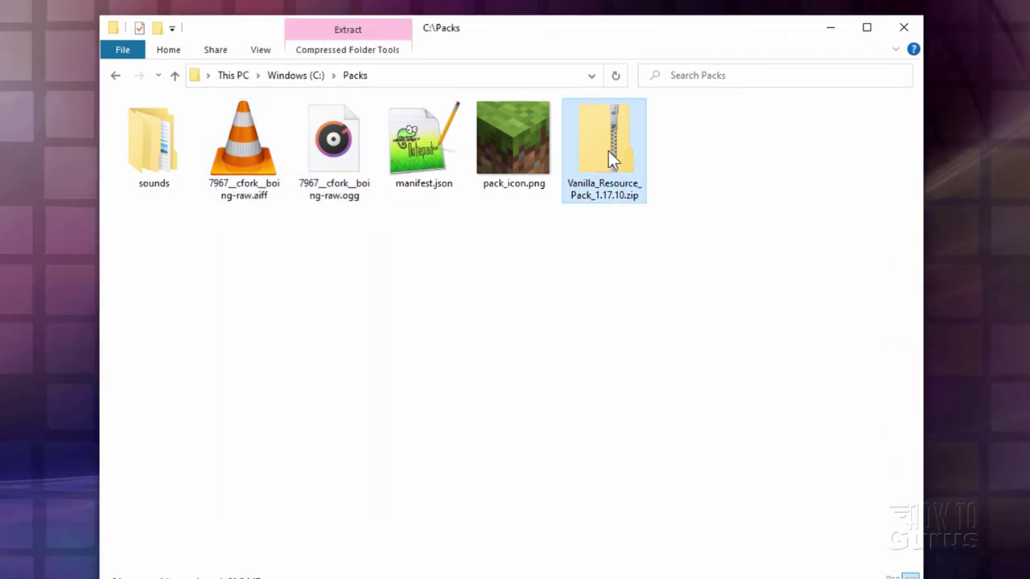
right_click(602, 150)
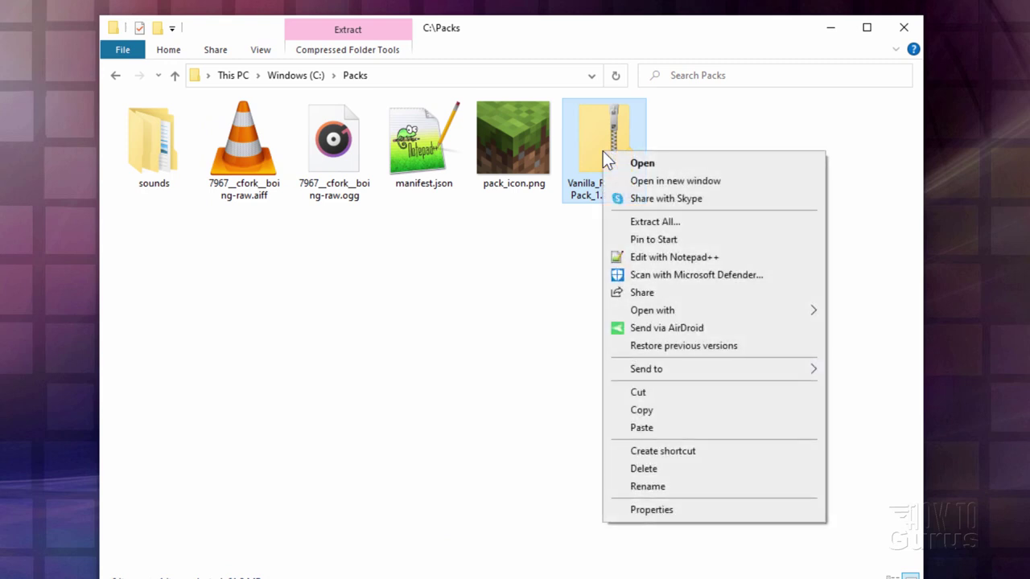
left_click(633, 179)
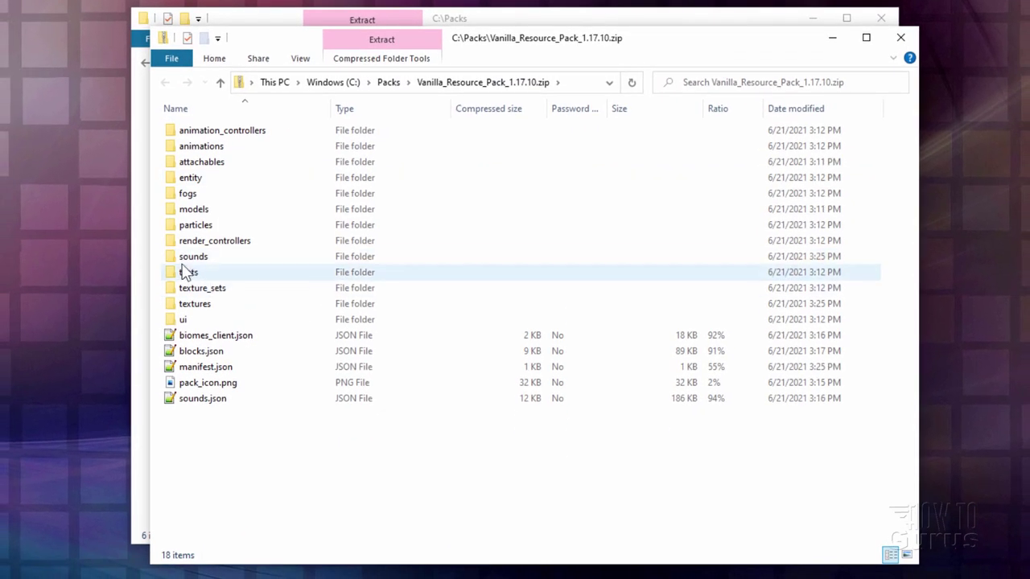
double_click(176, 259)
scroll(193, 280, "down", 2)
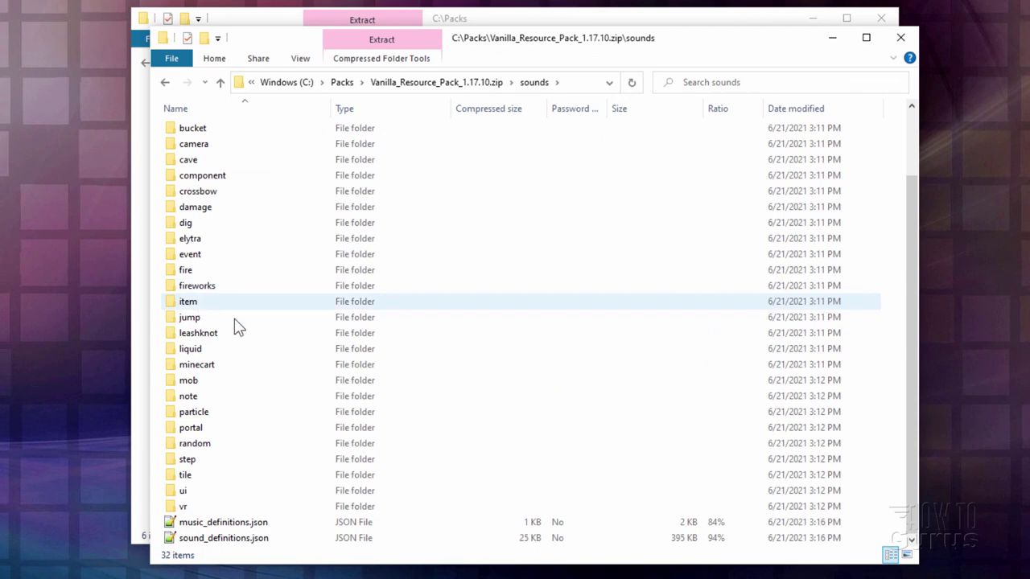
double_click(223, 538)
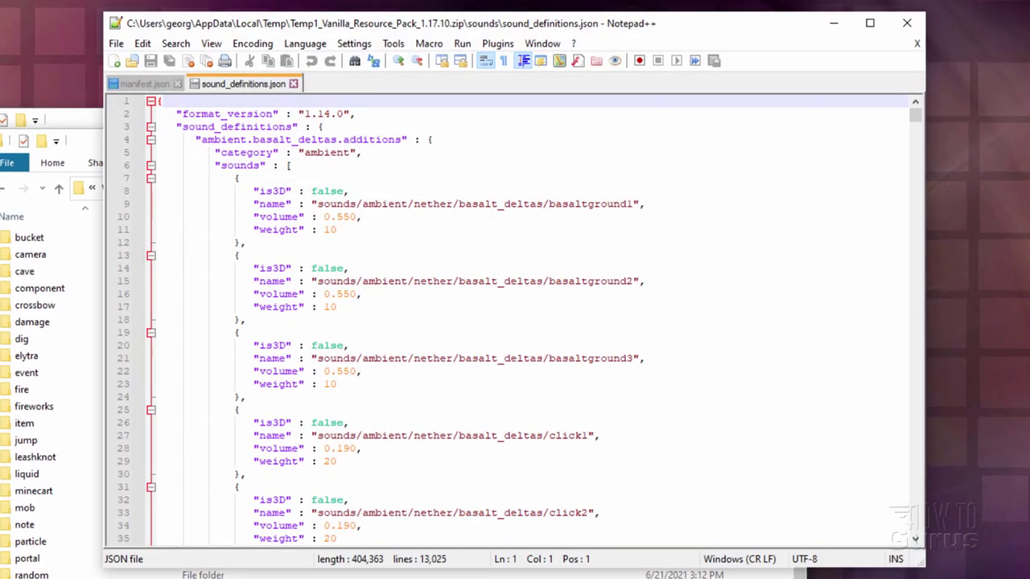
Search sound_definitions.json for chest and copy the file name chestopen from the random.chestopen sound path
left_click(177, 43)
left_click(197, 63)
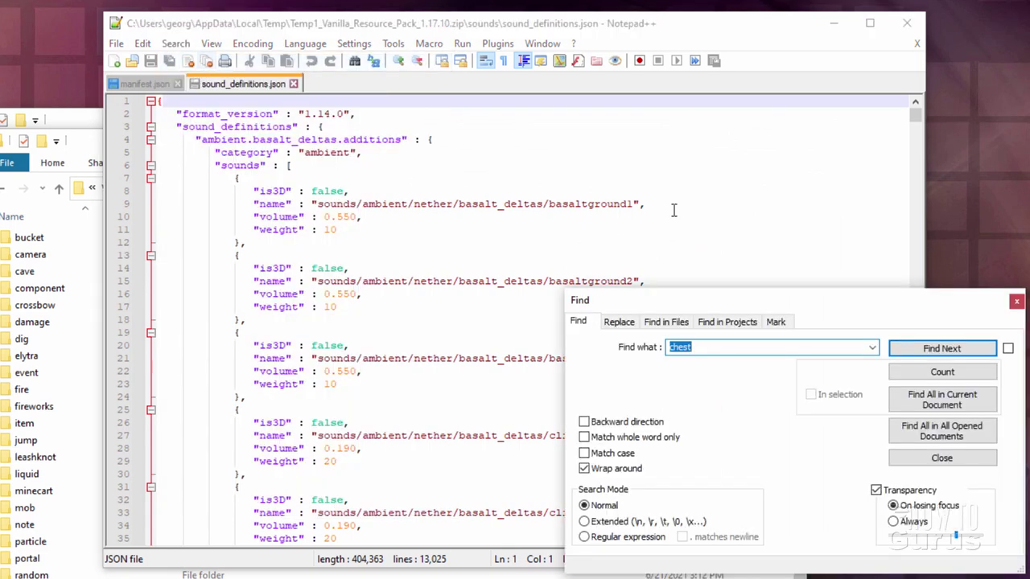
left_click(938, 350)
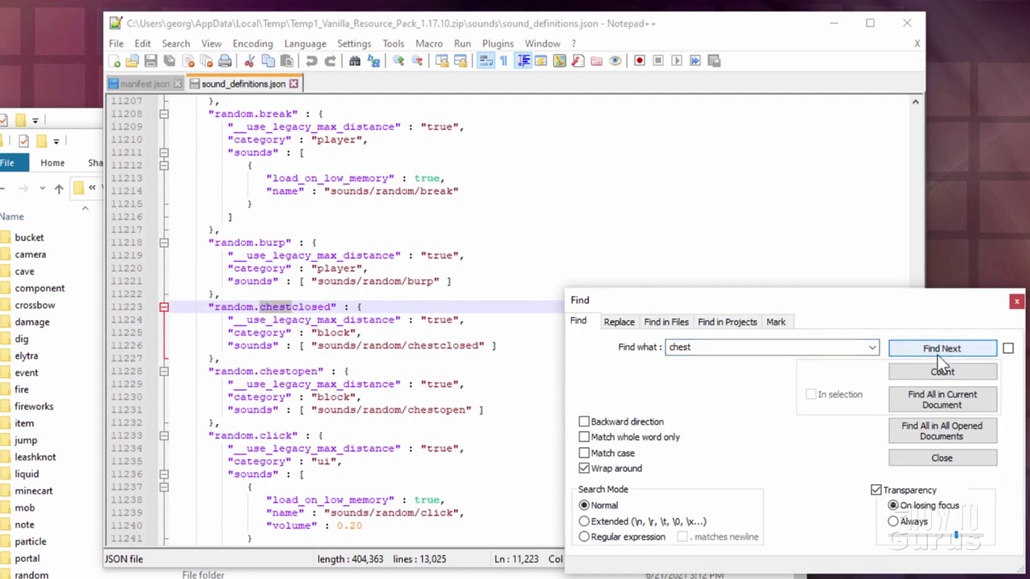
left_click(938, 355)
left_click(452, 418)
left_click(469, 411)
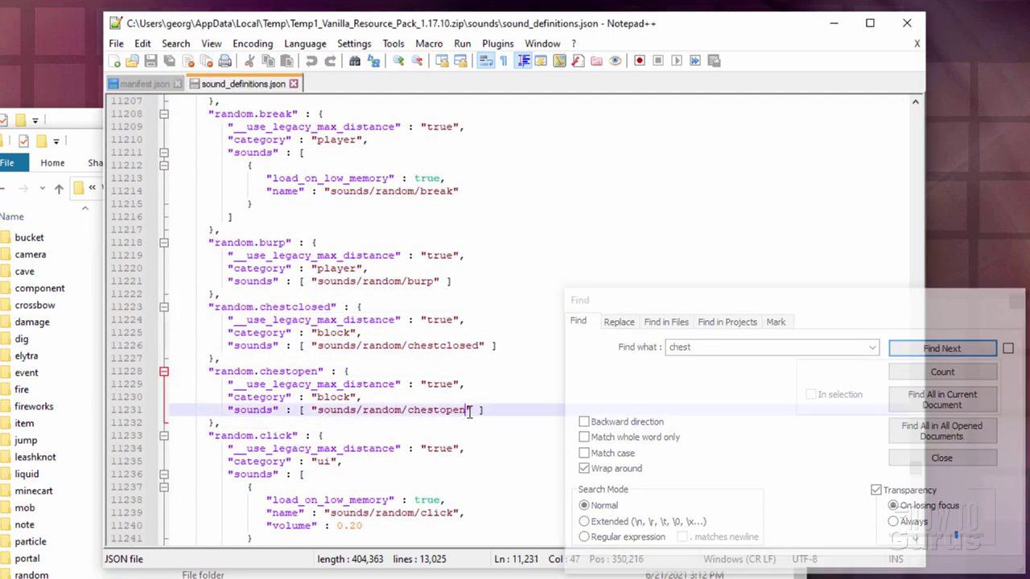
left_click_drag(468, 410, 406, 410)
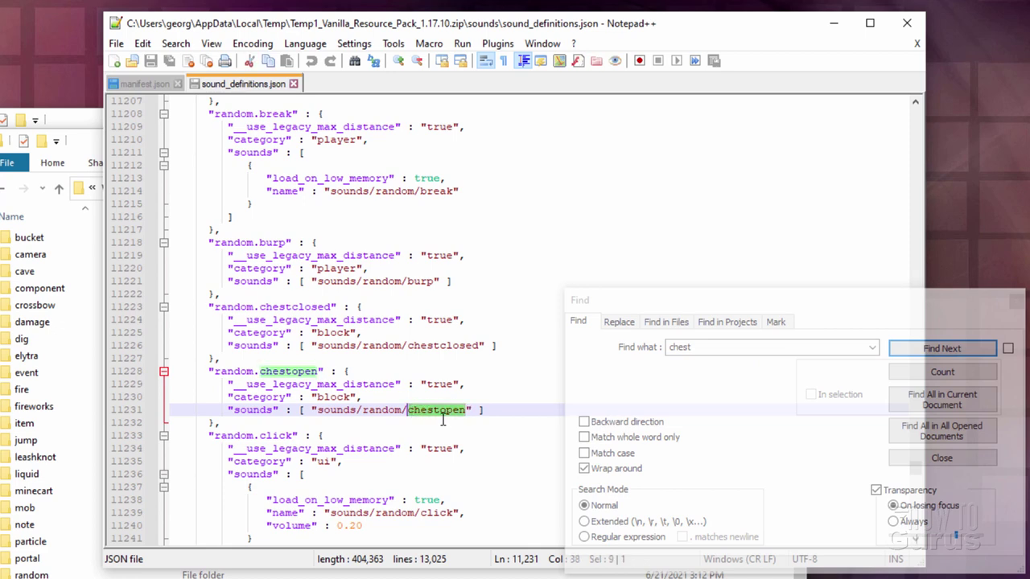
right_click(429, 410)
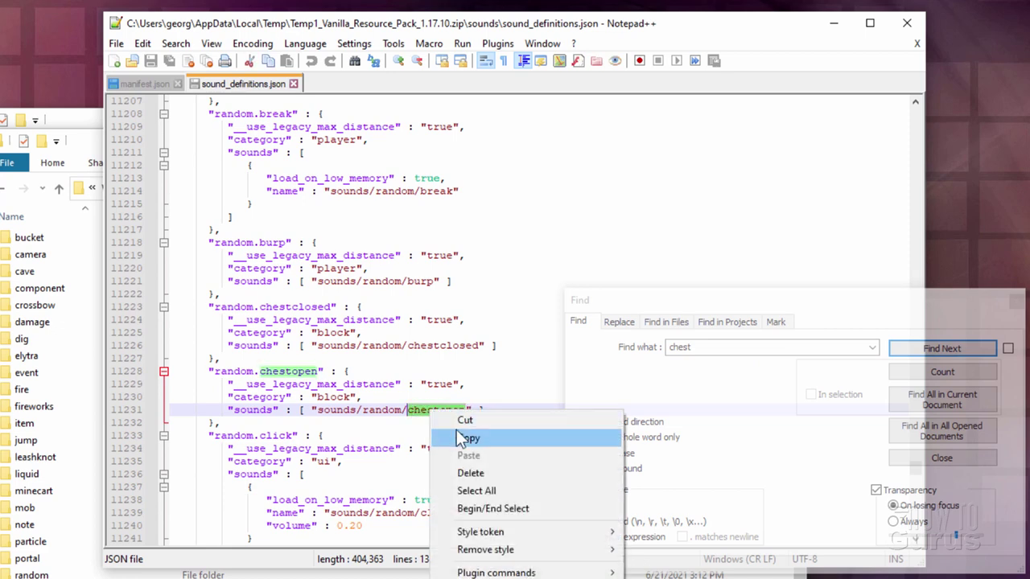
left_click(459, 432)
Close the definitions file and the zip window, and rename 7967__cfork__boing-raw.ogg in Packs as chestopen.ogg
left_click(906, 22)
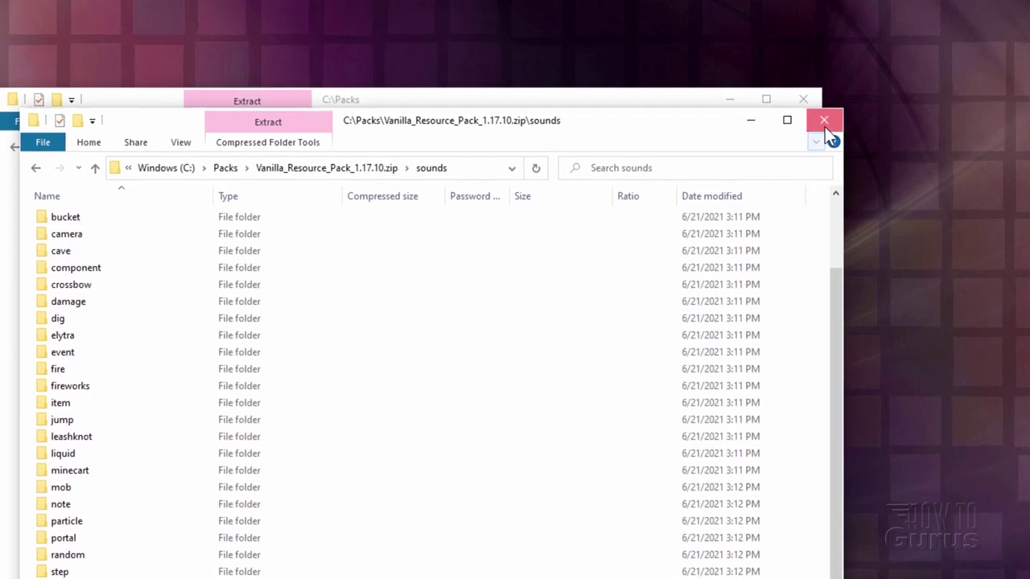
left_click(788, 140)
left_click(293, 231)
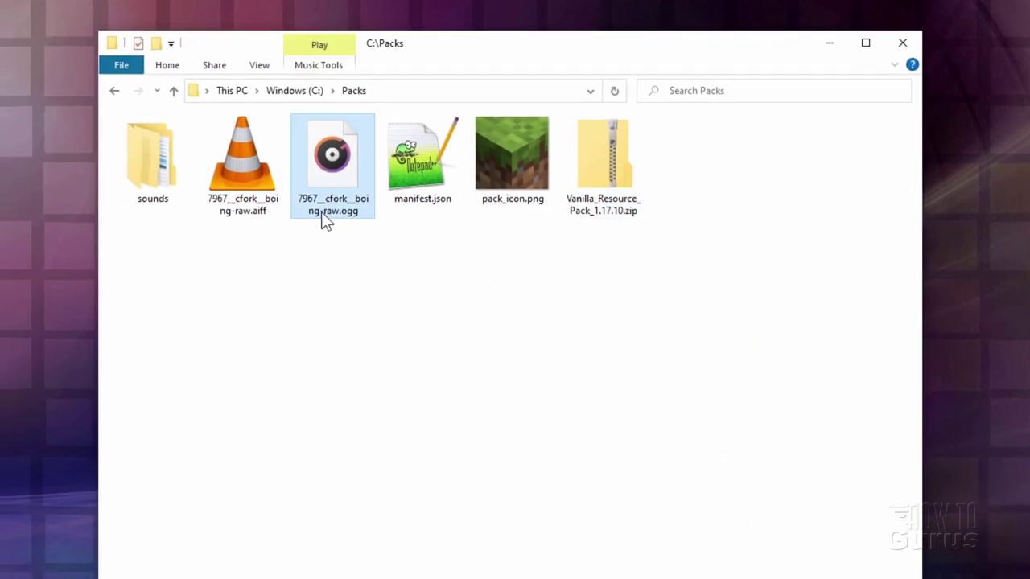
left_click(323, 214)
right_click(322, 214)
left_click(346, 273)
key("Return")
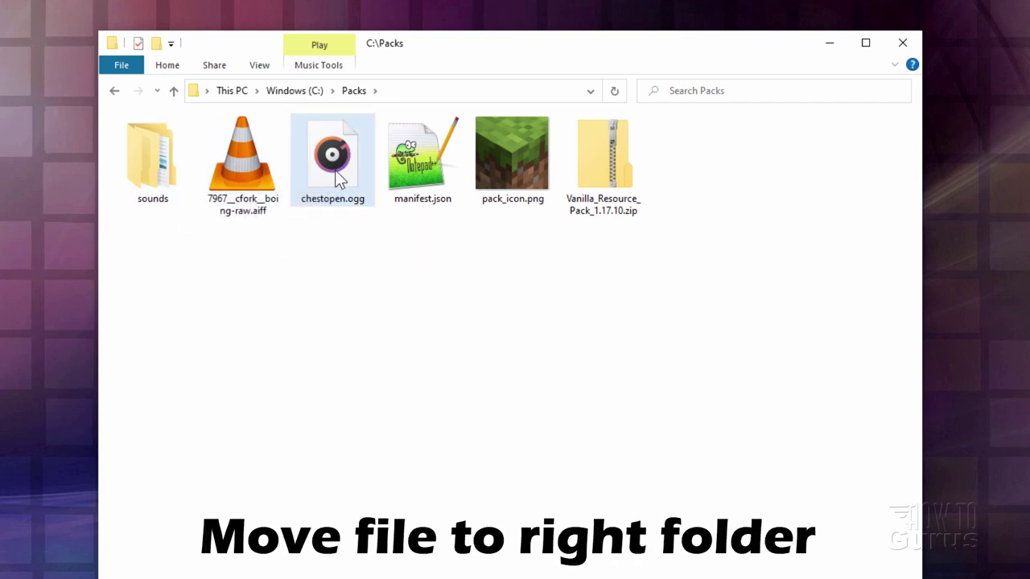
Move chestopen.ogg into the random folder inside sounds, check it there, and return to the Packs folder
left_click_drag(338, 177, 146, 145)
double_click(160, 172)
left_click(147, 146)
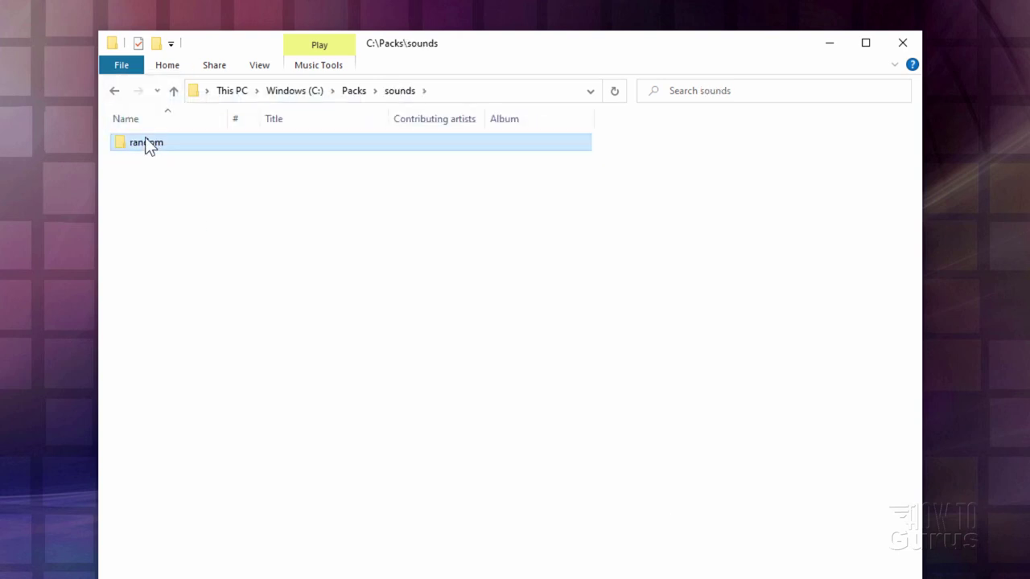
double_click(149, 146)
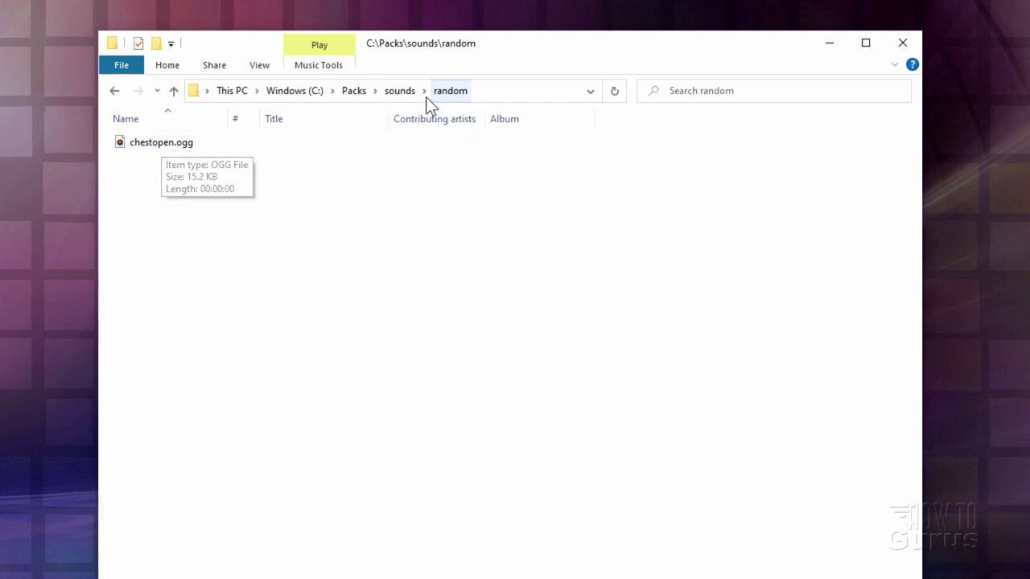
left_click(354, 91)
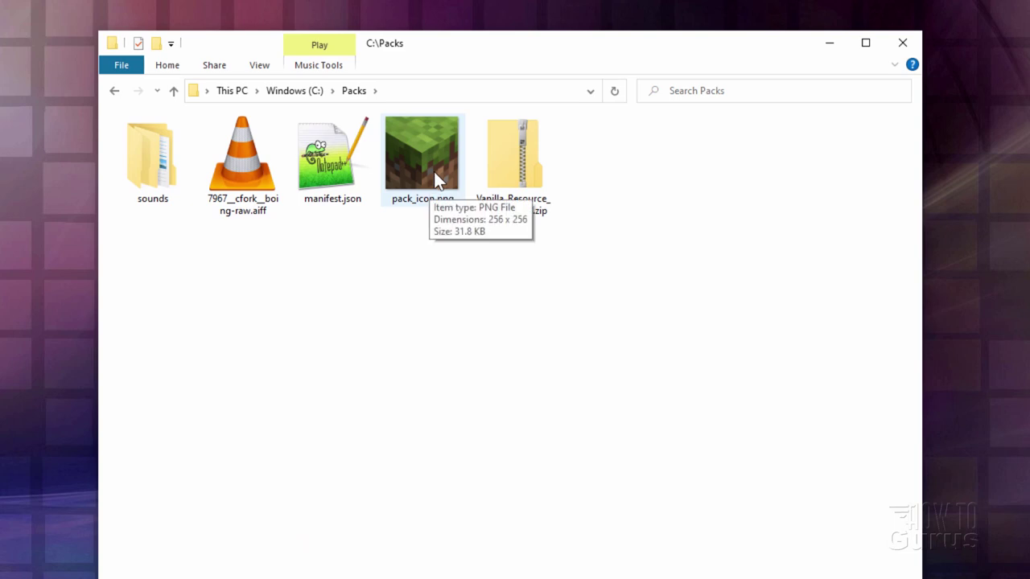
Open manifest.json from the Packs folder in Notepad++ and replace the header description with New Sounds
double_click(321, 160)
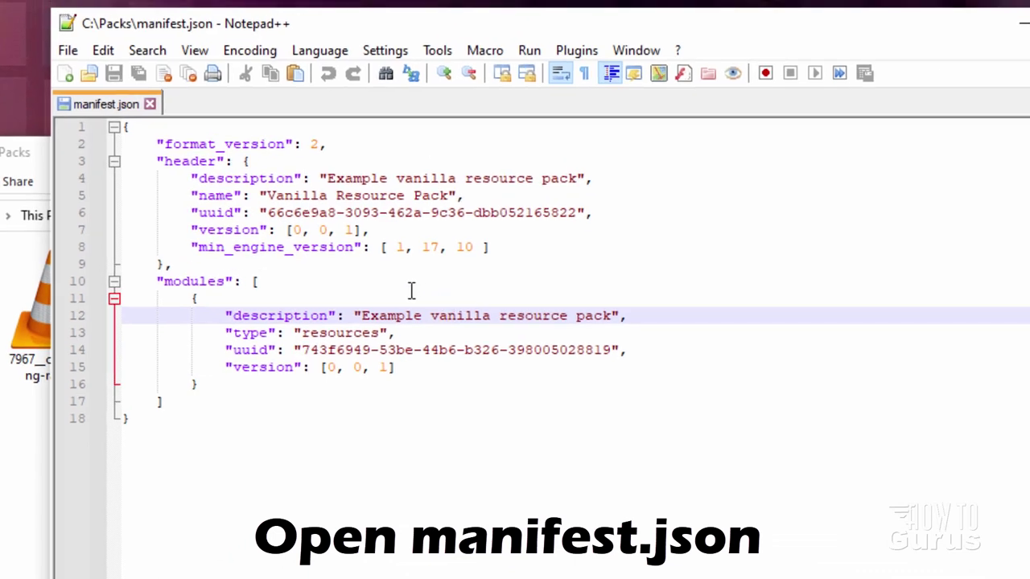
left_click_drag(504, 39, 500, 110)
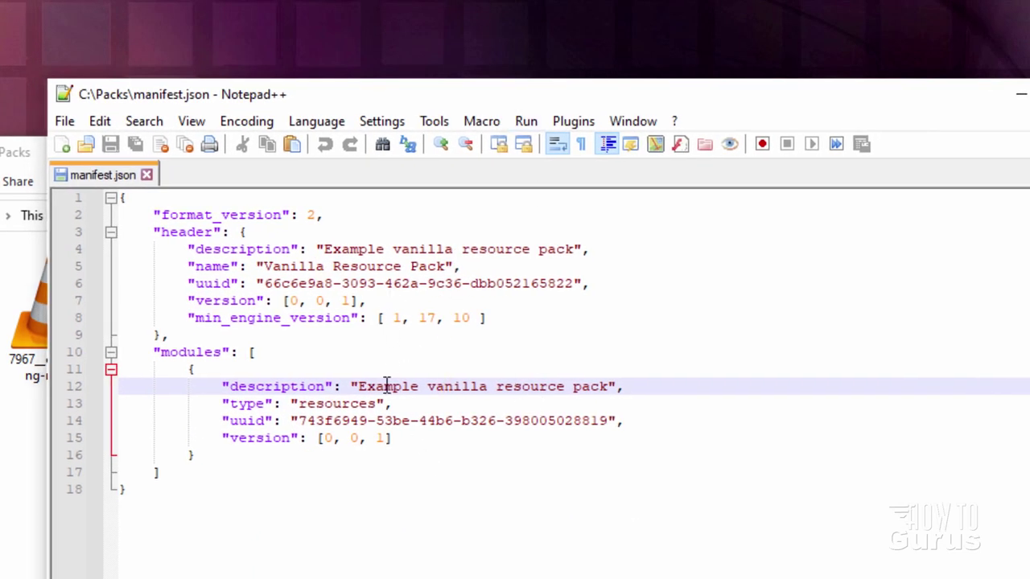
left_click(346, 250)
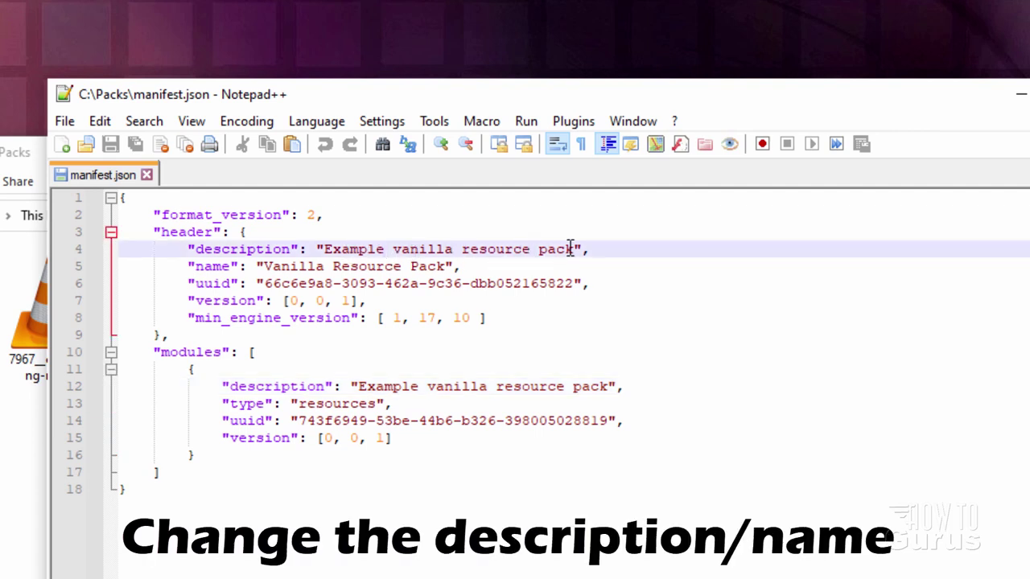
left_click_drag(570, 248, 325, 249)
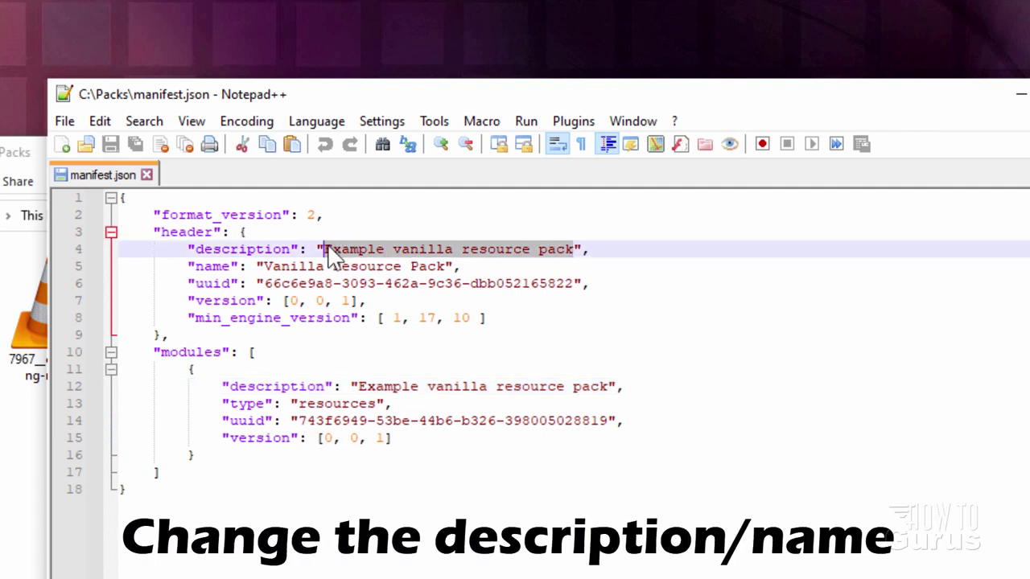
type("New Sounds")
Copy the header description text New Sounds into the header name and the description under modules
left_click_drag(408, 249, 326, 248)
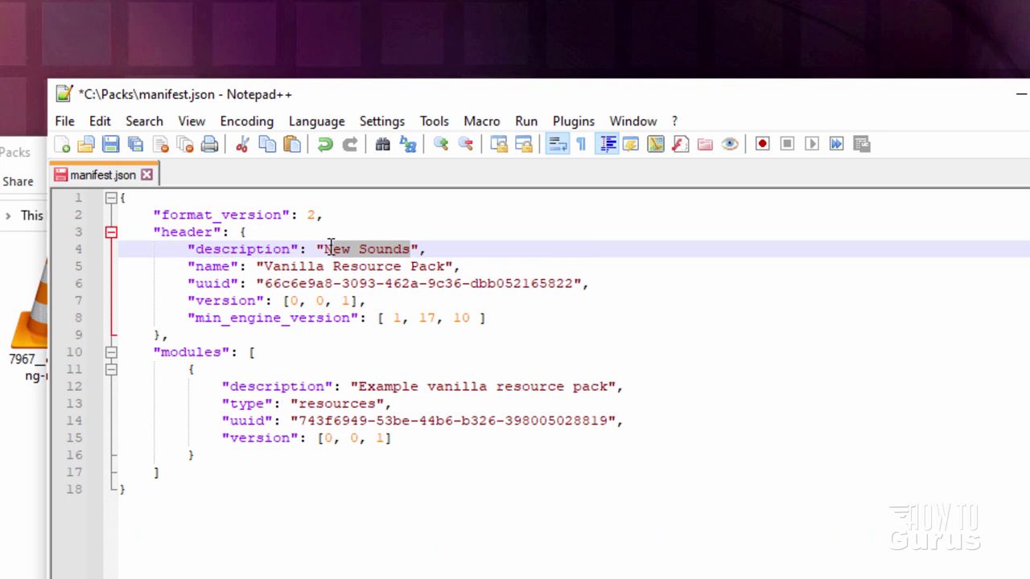
right_click(352, 251)
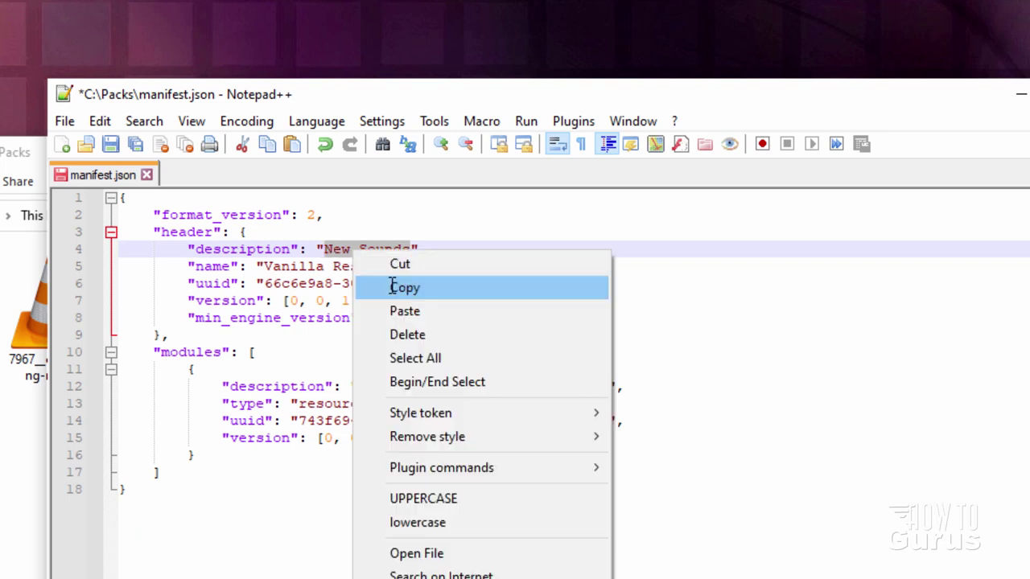
left_click(382, 287)
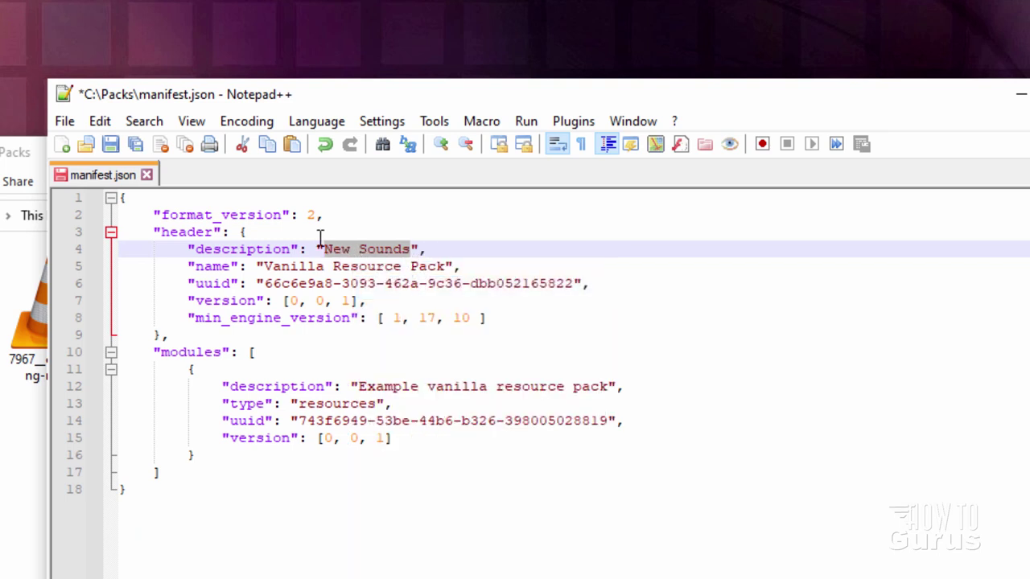
left_click_drag(445, 266, 268, 267)
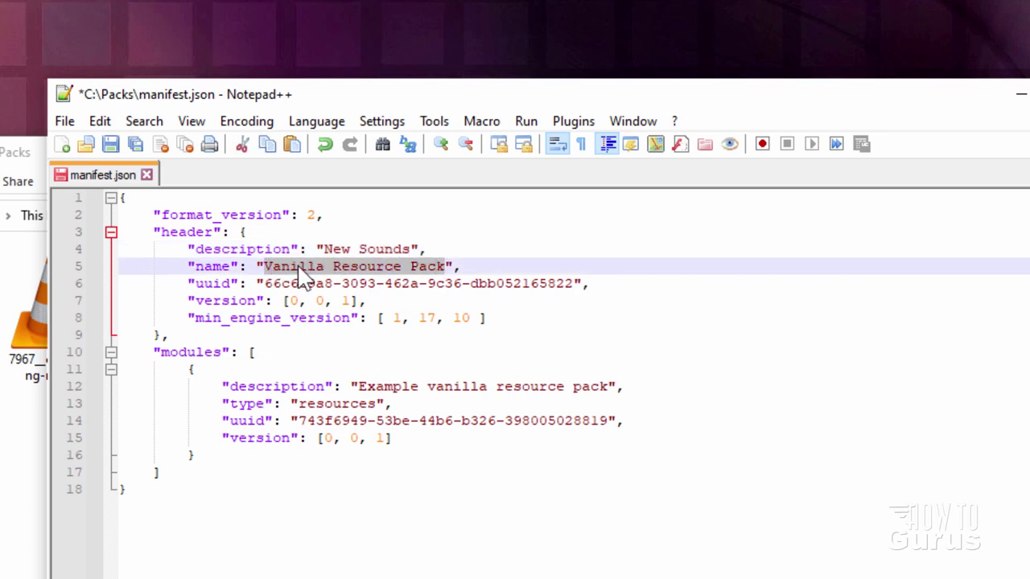
right_click(297, 267)
left_click(348, 324)
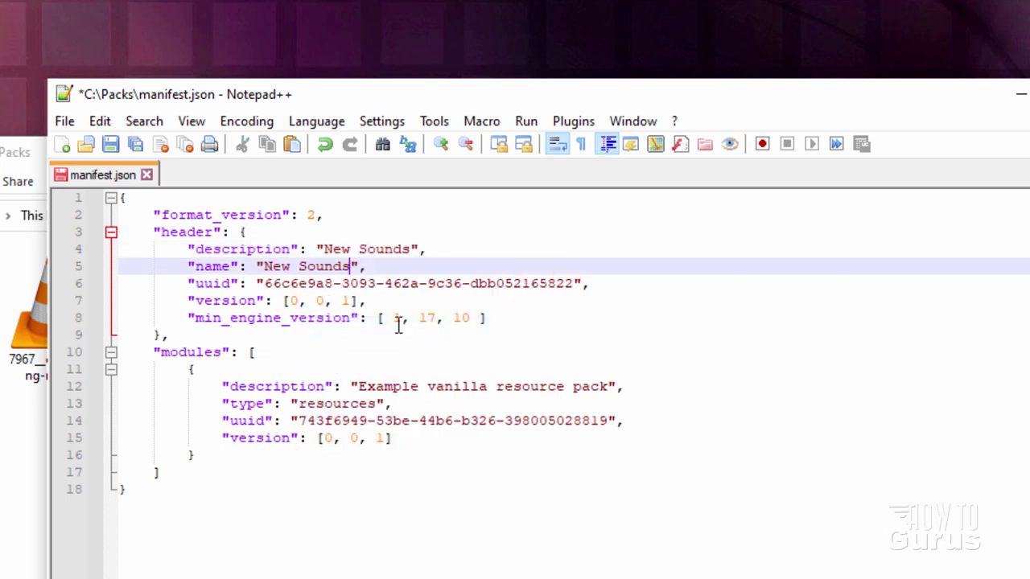
left_click_drag(609, 386, 360, 387)
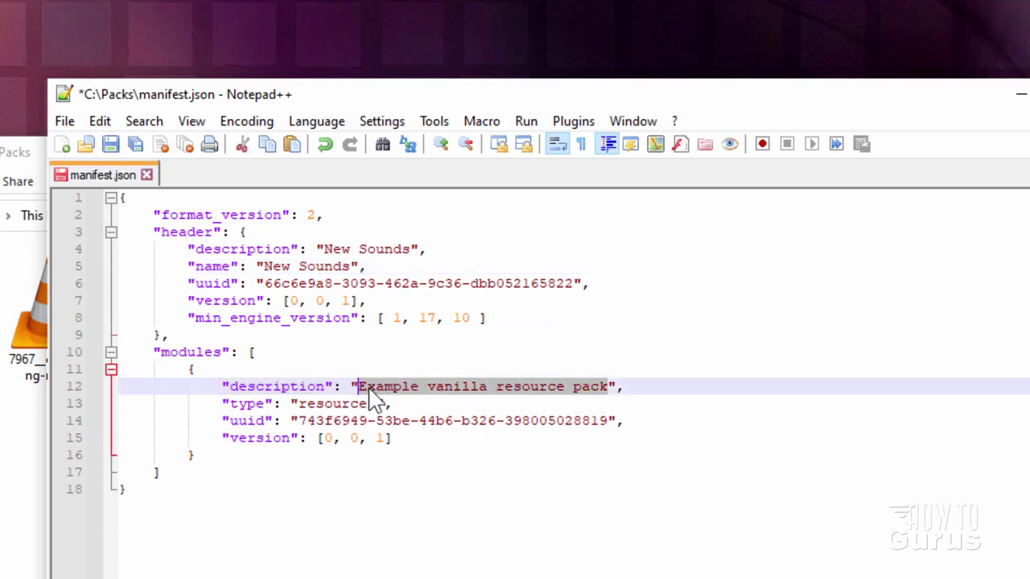
right_click(399, 386)
left_click(449, 443)
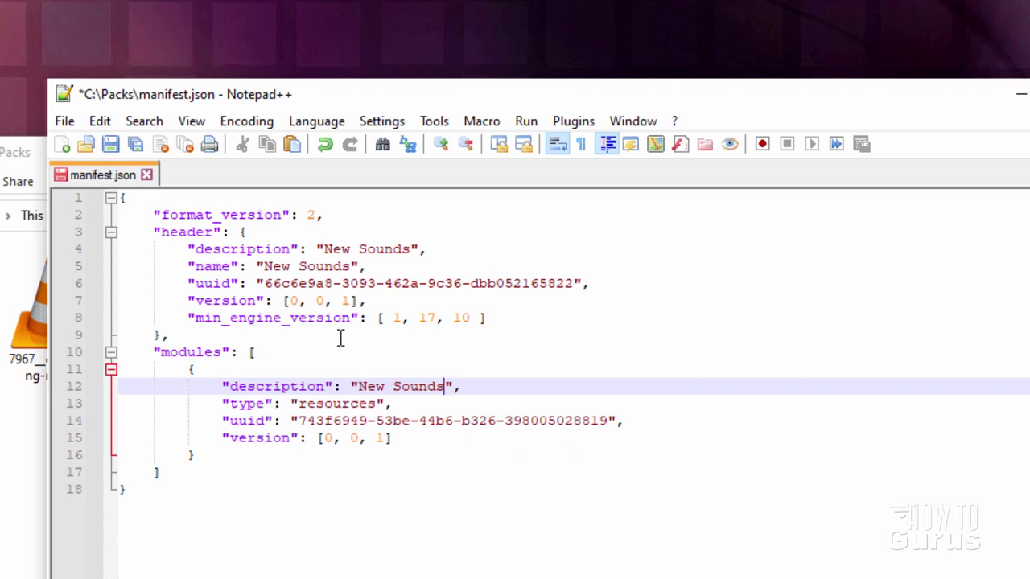
Change the last two digits of the header uuid to 30
left_click(232, 283)
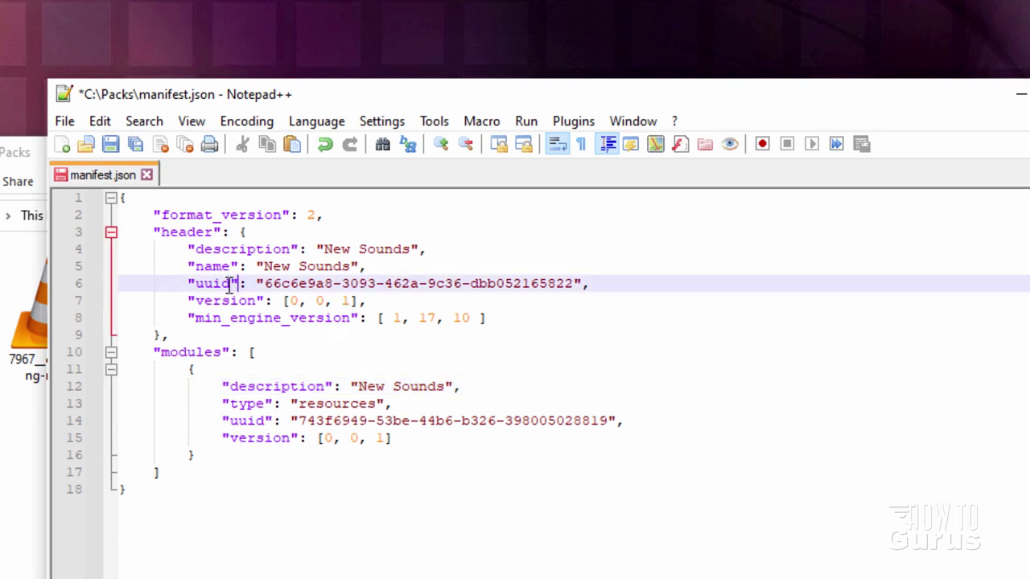
double_click(234, 286)
left_click_drag(300, 283, 499, 282)
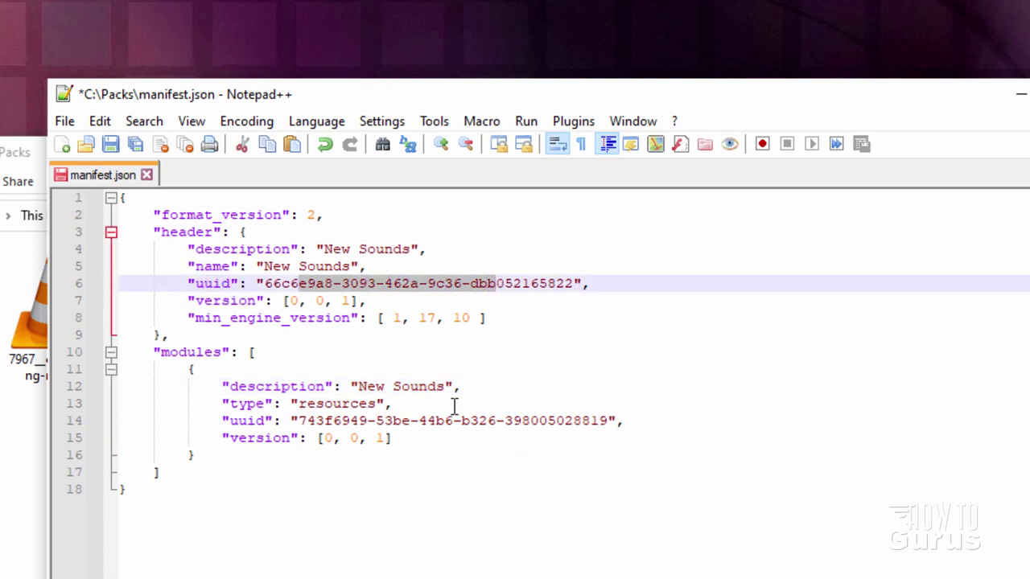
left_click_drag(359, 420, 582, 422)
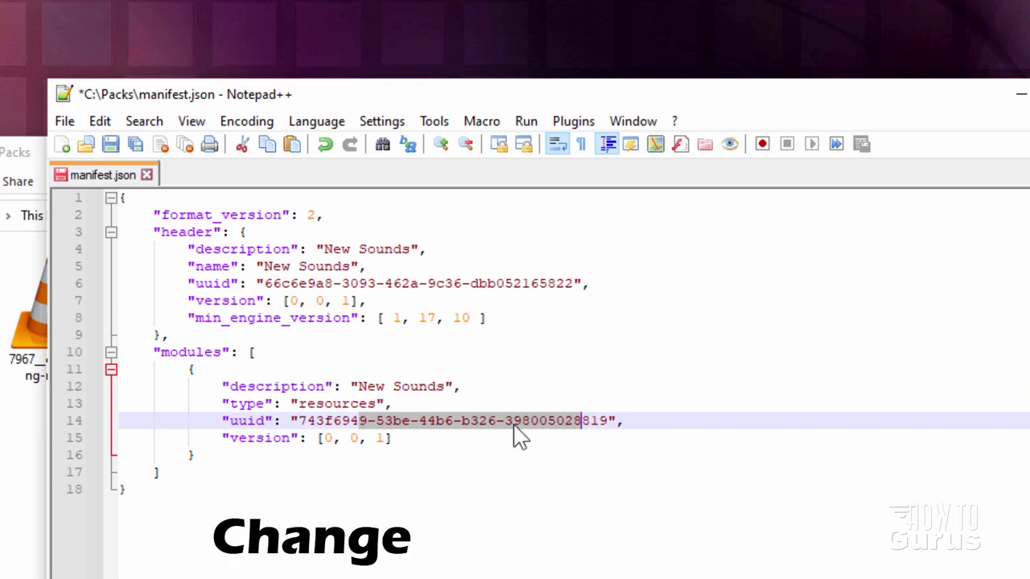
left_click(499, 286)
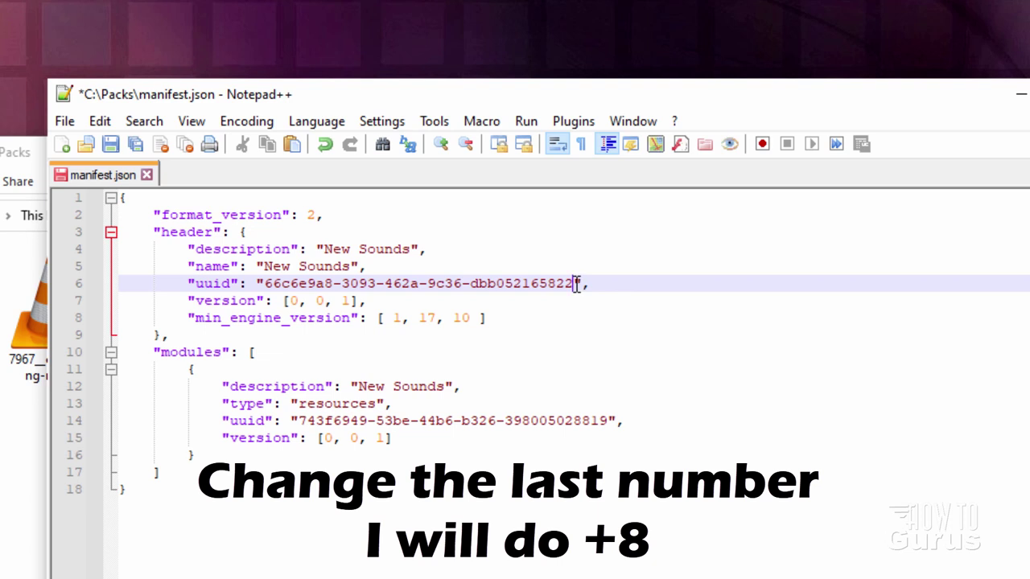
left_click_drag(576, 284, 563, 284)
type("30")
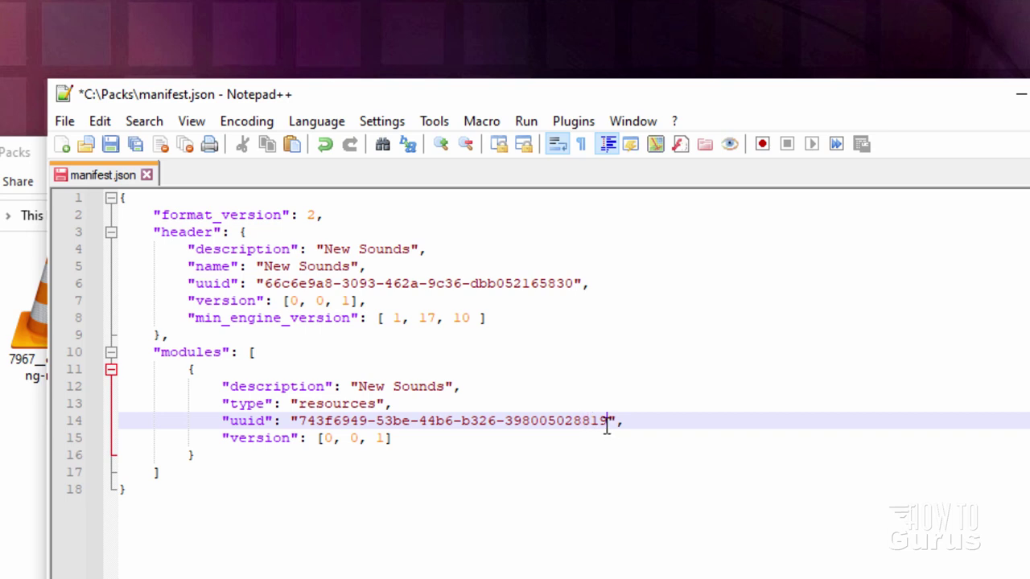
Change the last two digits of the uuid under modules to 27 and save manifest.json
left_click_drag(607, 422, 593, 421)
type("27")
left_click(627, 424)
left_click(112, 145)
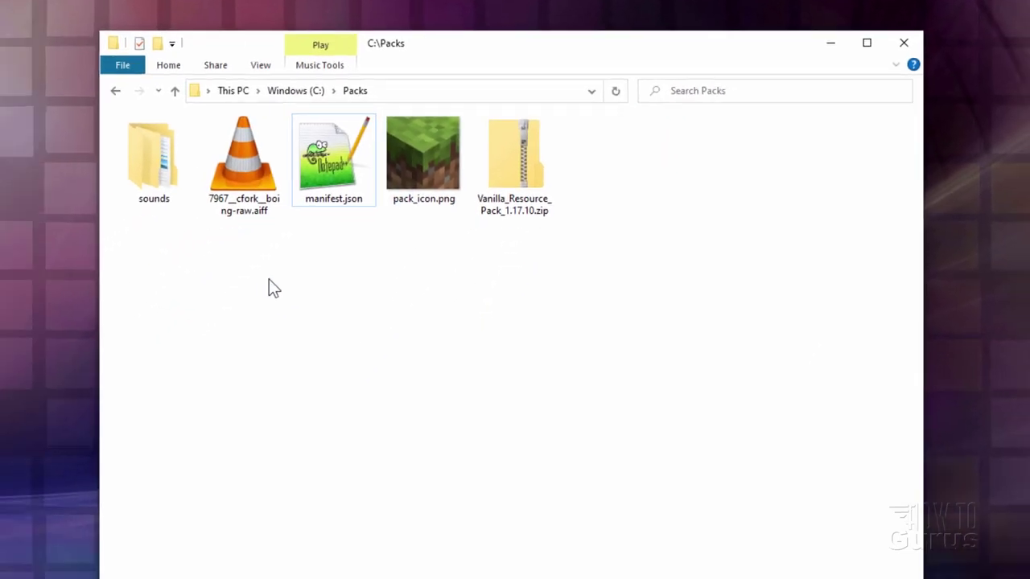
Compress the sounds folder, manifest.json and pack_icon.png together into one zip file in the Packs folder
left_click(156, 164)
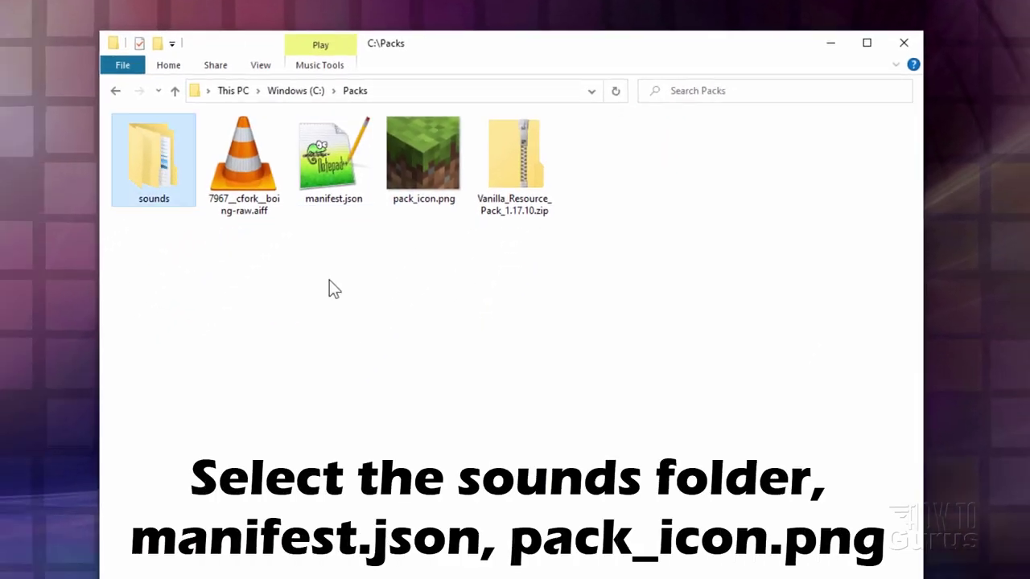
left_click(328, 182, "ctrl")
left_click(414, 189, "ctrl")
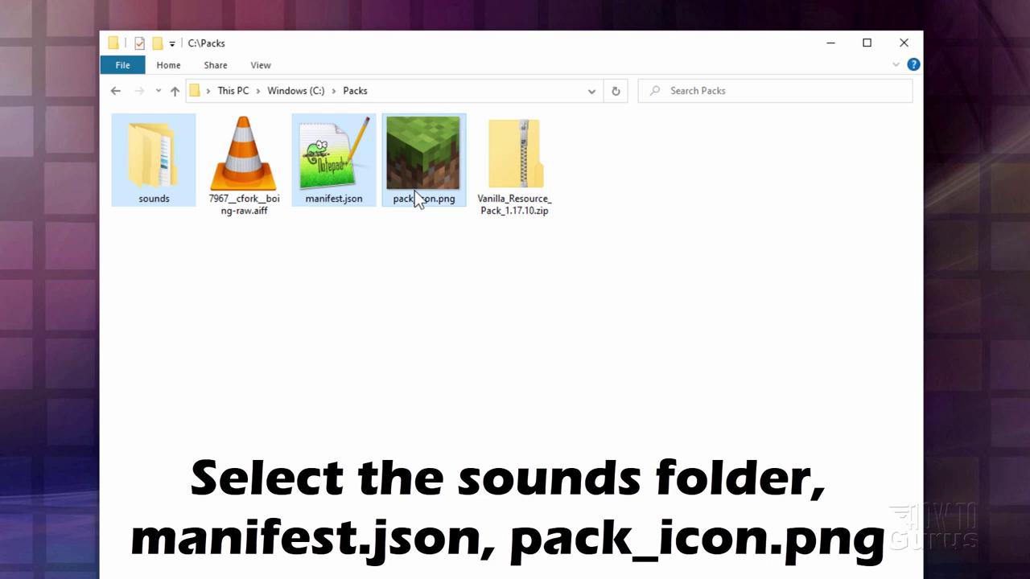
left_click(224, 65)
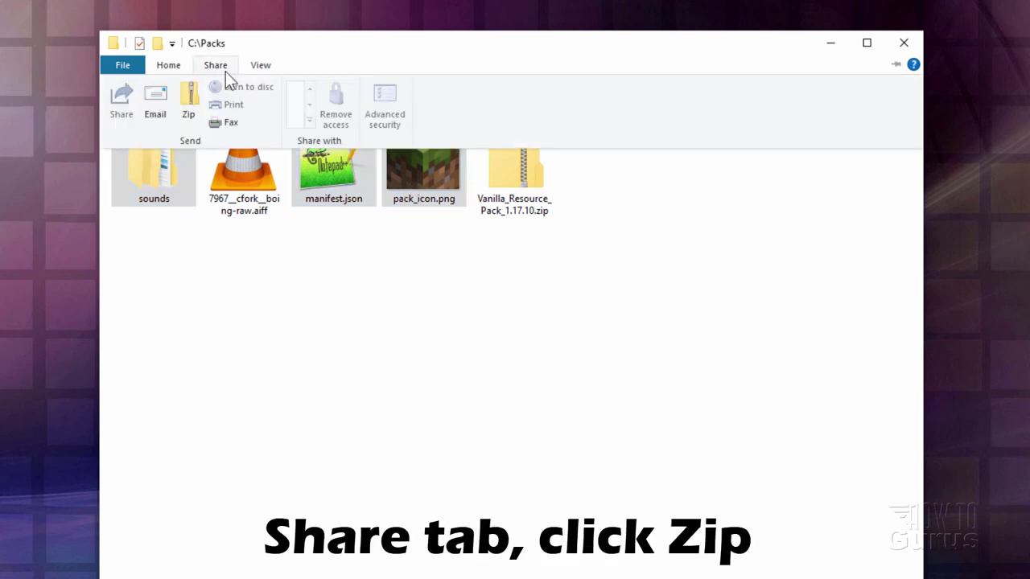
left_click(186, 115)
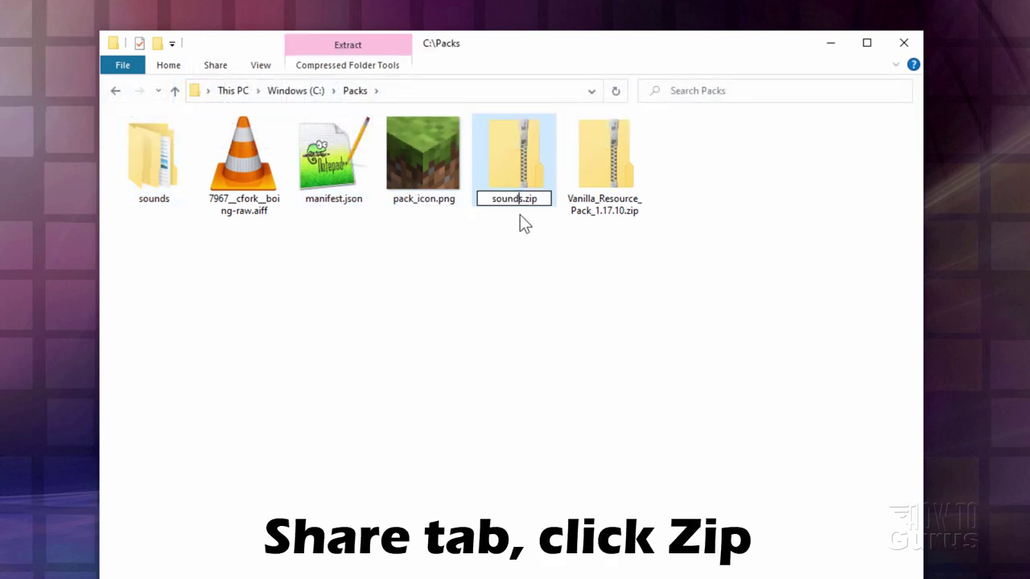
Name the new archive new sounds.zip and select it
key("Home")
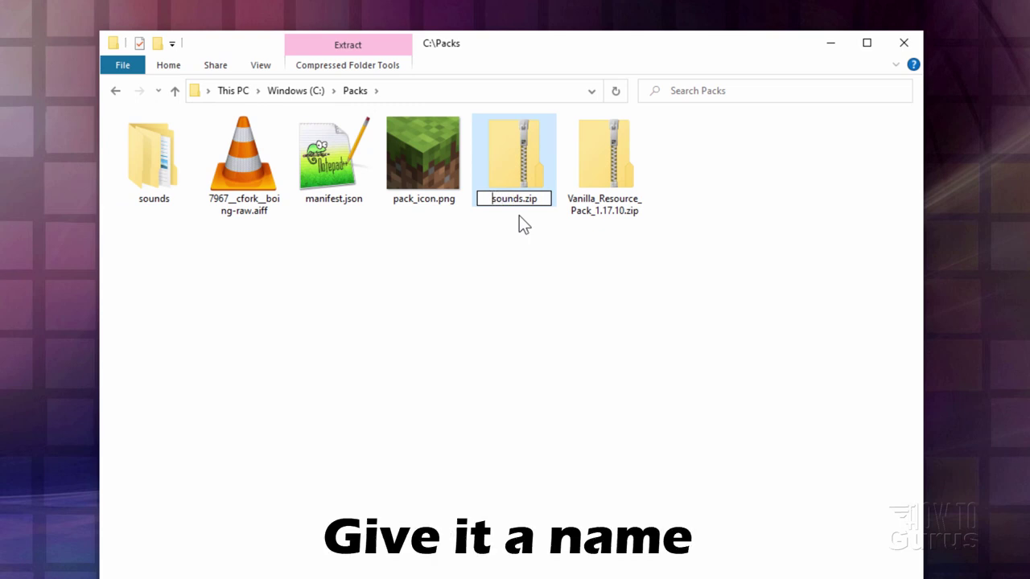
type("new")
key("Return")
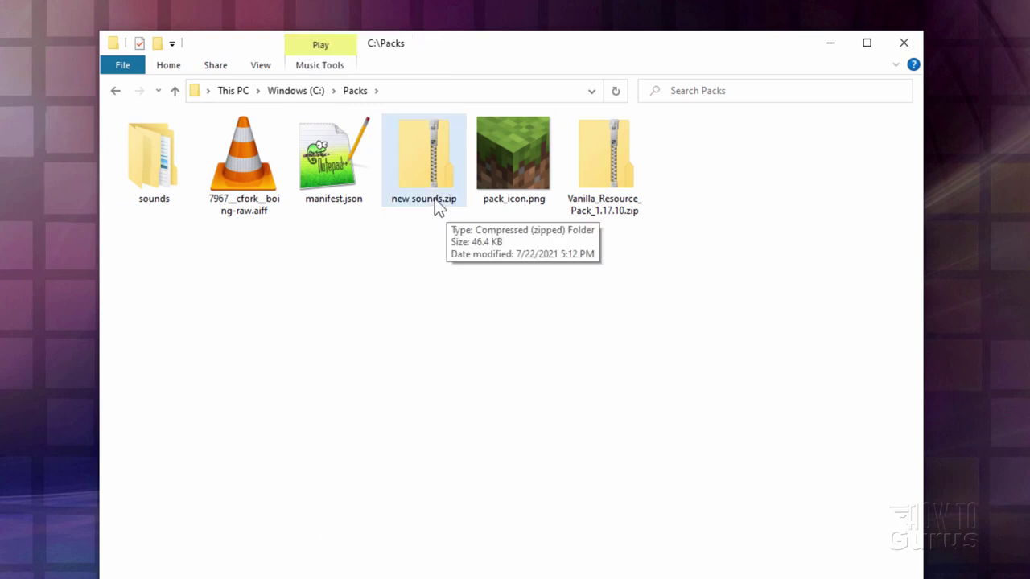
left_click(457, 202)
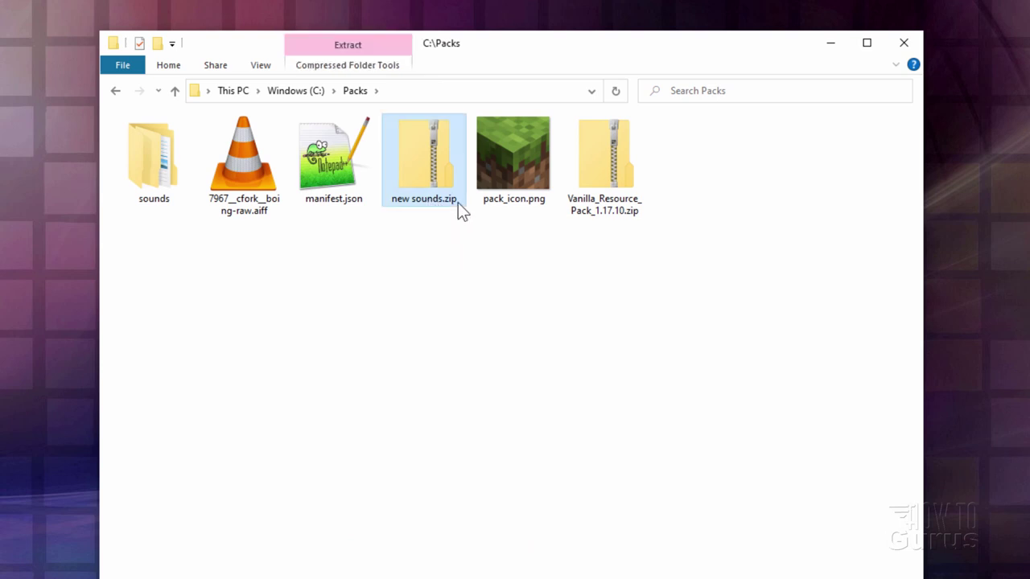
Change the extension of new sounds.zip from zip to mcpack and accept the extension change
left_click(459, 205)
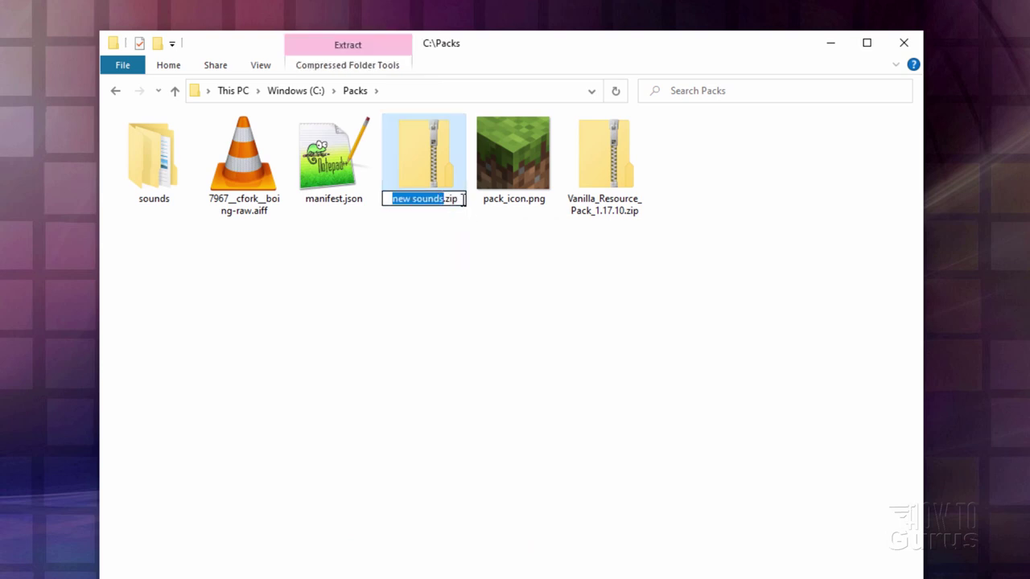
left_click(461, 201)
key("BackSpace")
key("BackSpace")
key("BackSpace")
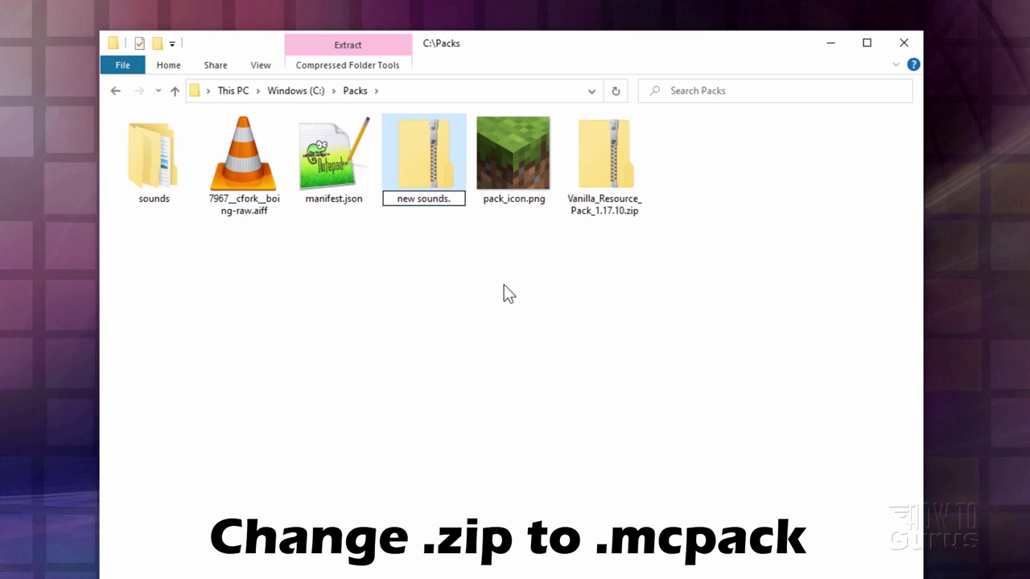
type("mcpack")
key("Return")
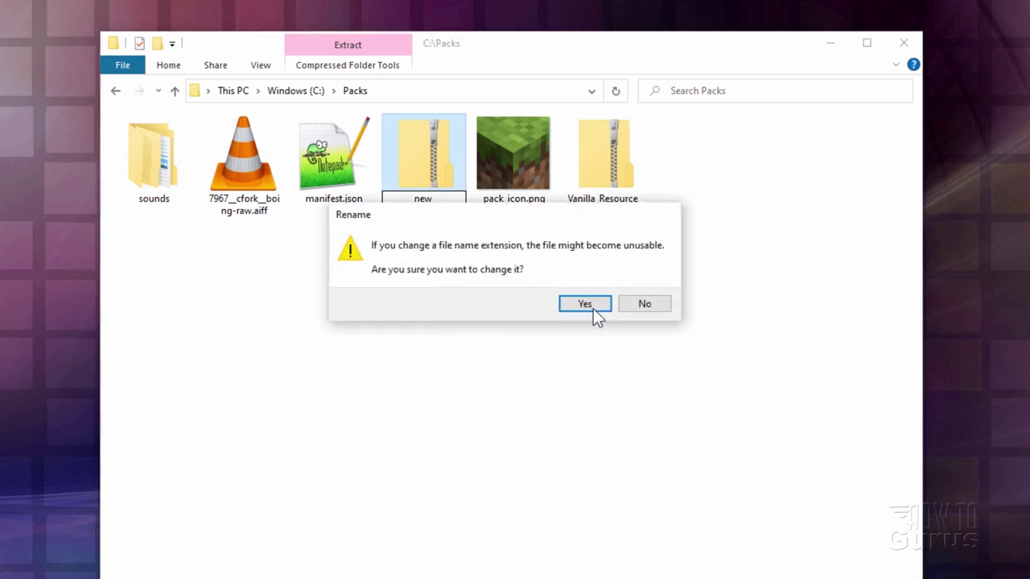
left_click(590, 306)
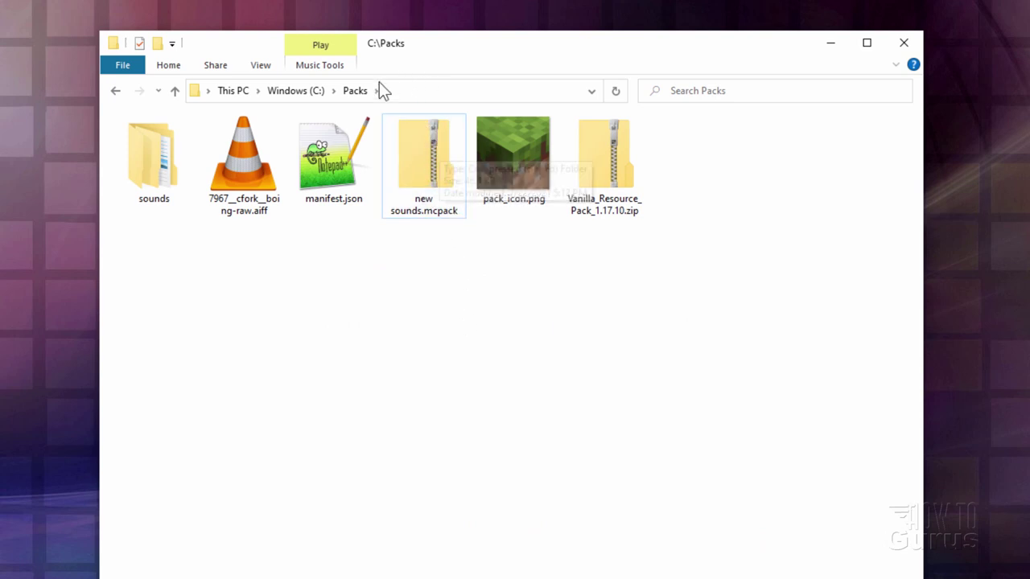
Reload the Packs folder on drive C: and import new sounds.mcpack into Minecraft
left_click(297, 90)
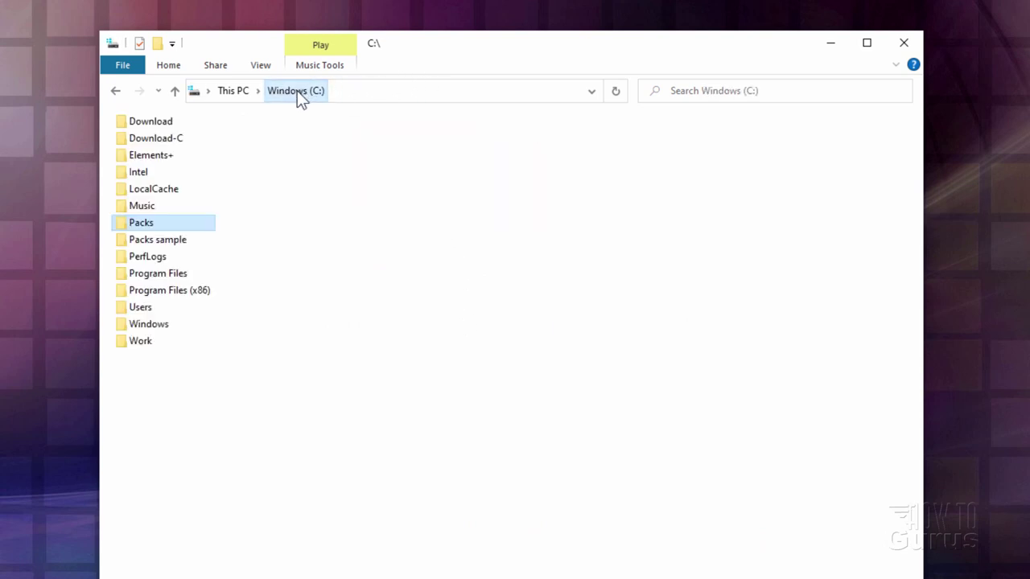
double_click(132, 223)
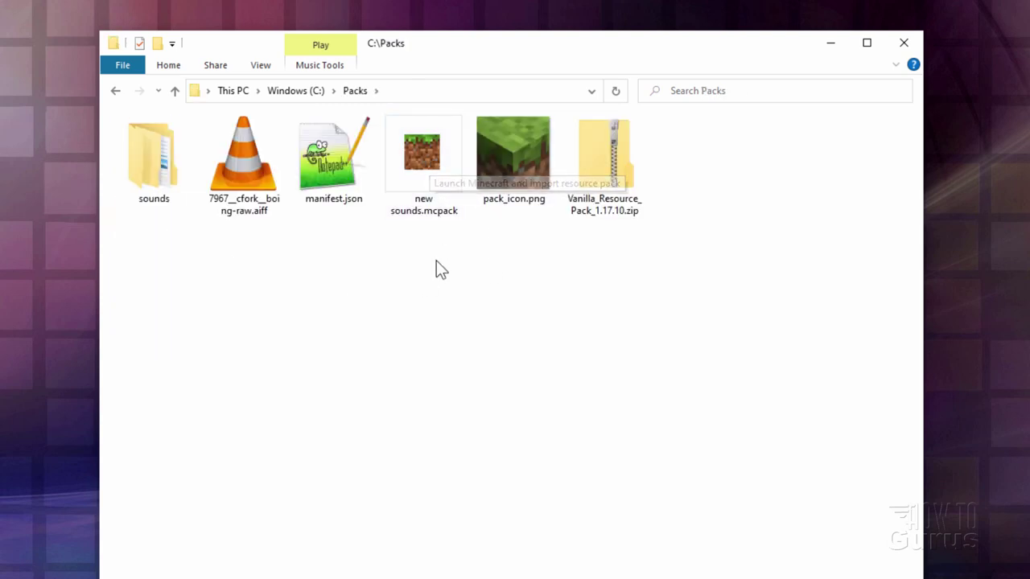
double_click(442, 213)
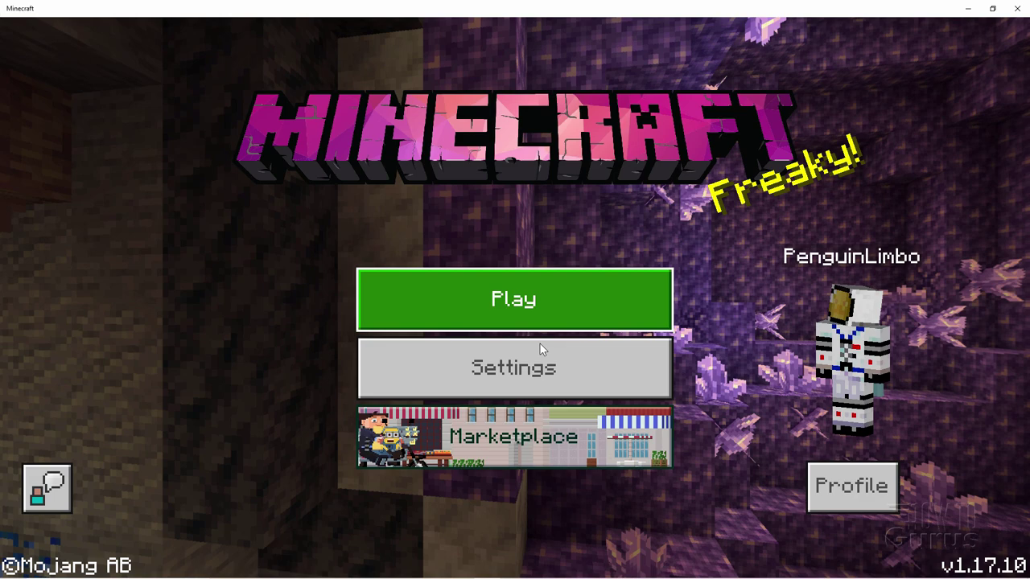
Activate the New Sounds pack in the Global Resources settings, check it among the active packs, and return to the main screen
left_click(503, 365)
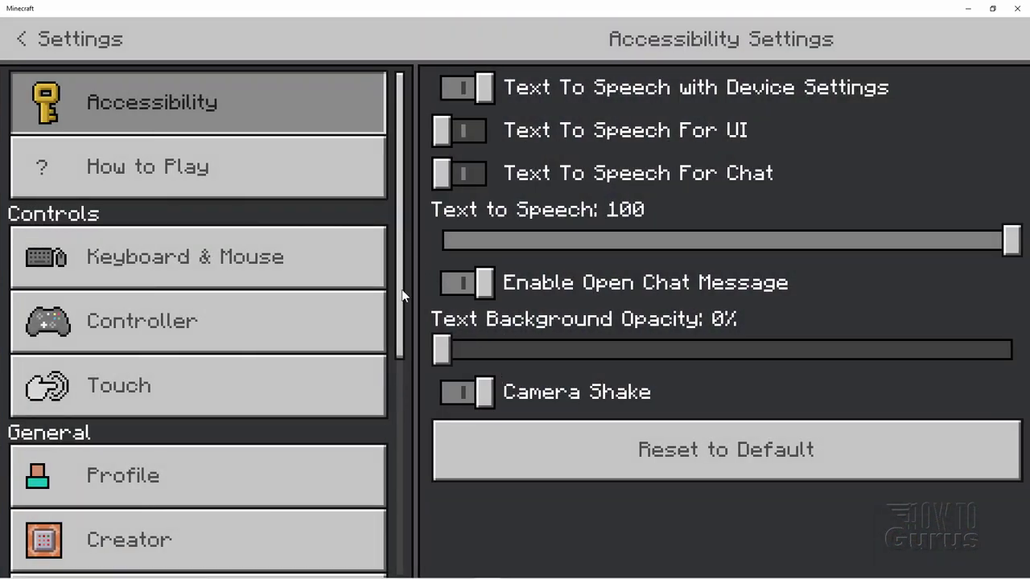
left_click_drag(404, 296, 399, 503)
left_click(286, 418)
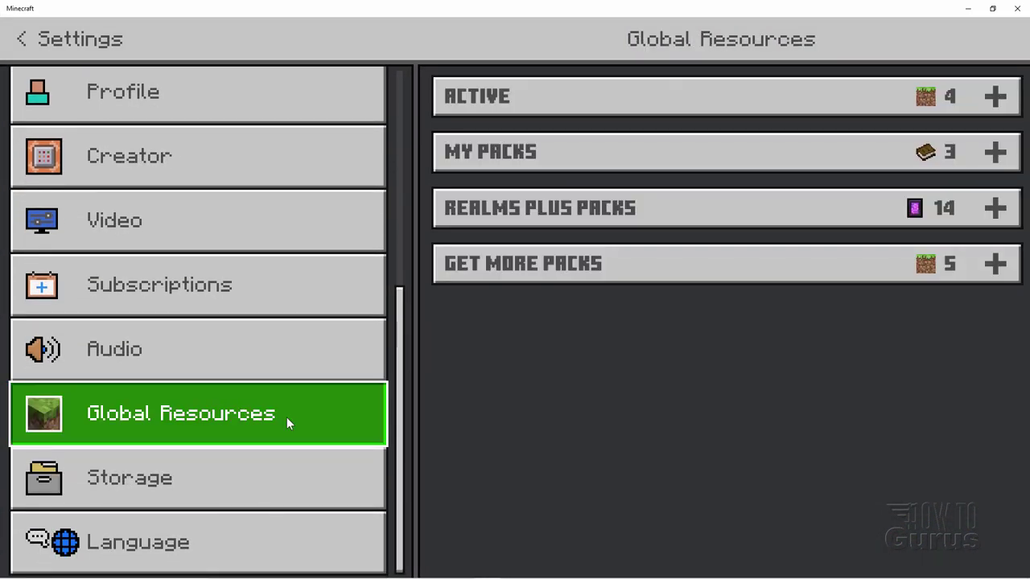
left_click(650, 155)
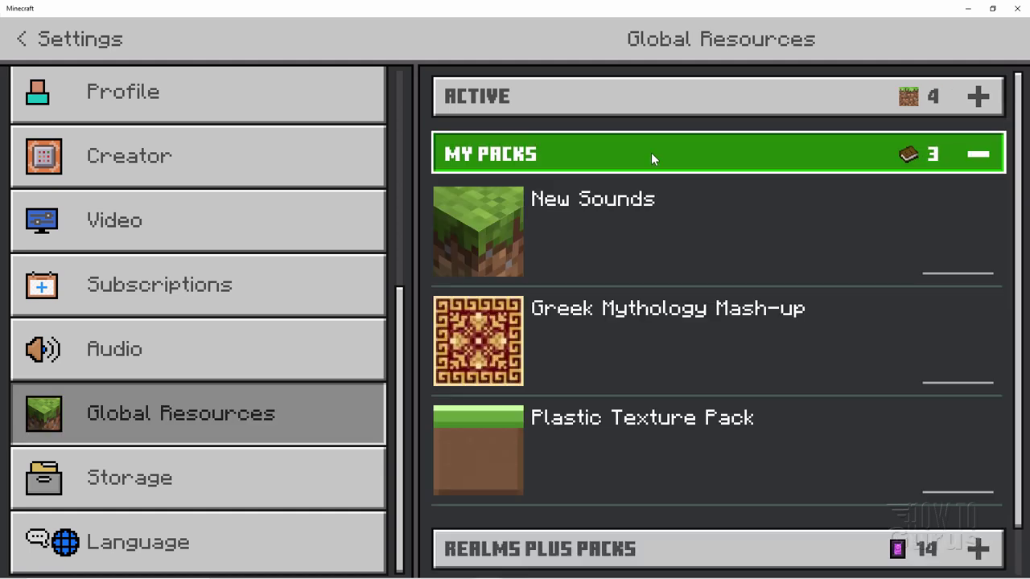
left_click(701, 226)
left_click(720, 310)
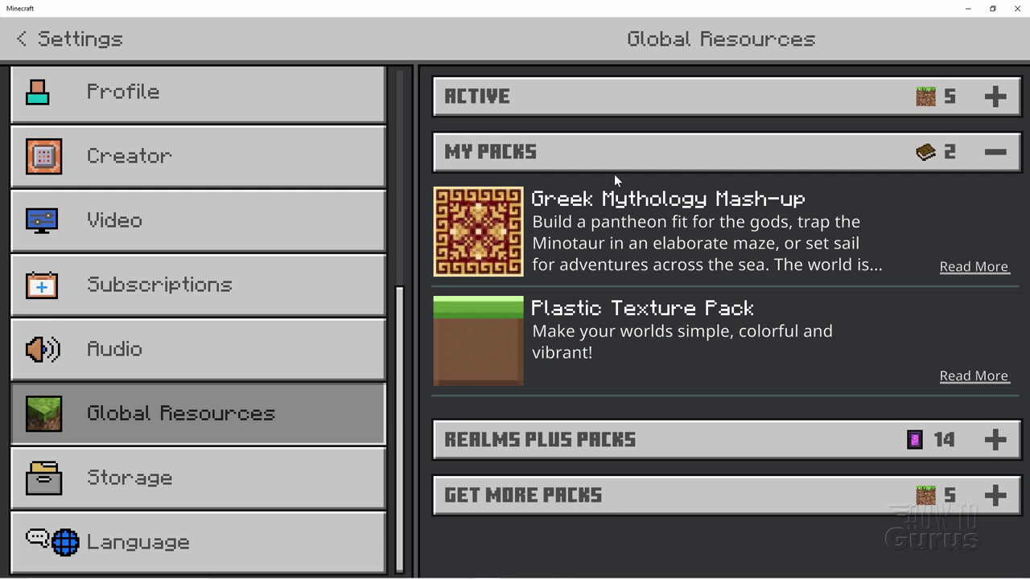
left_click(615, 97)
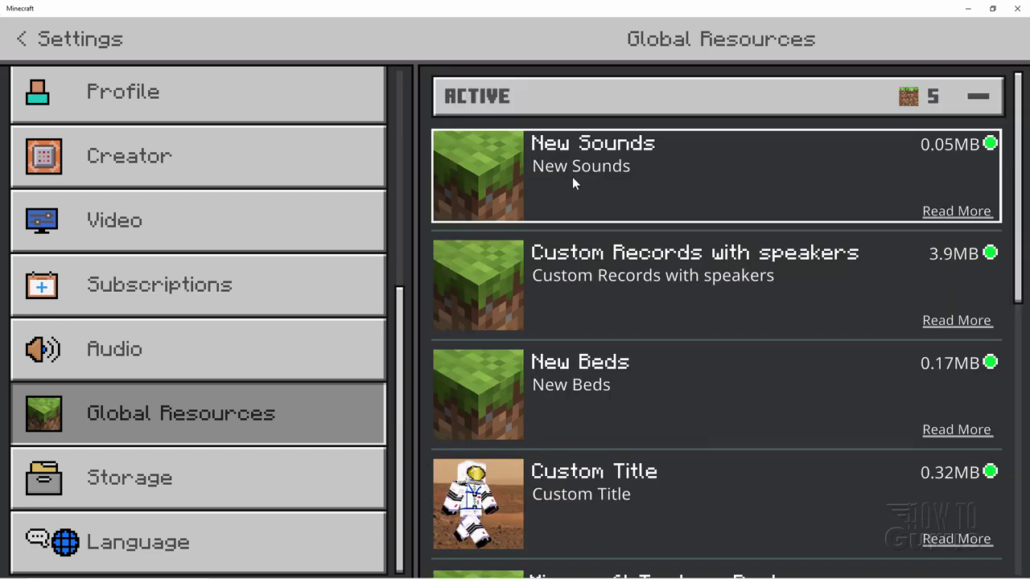
left_click(24, 40)
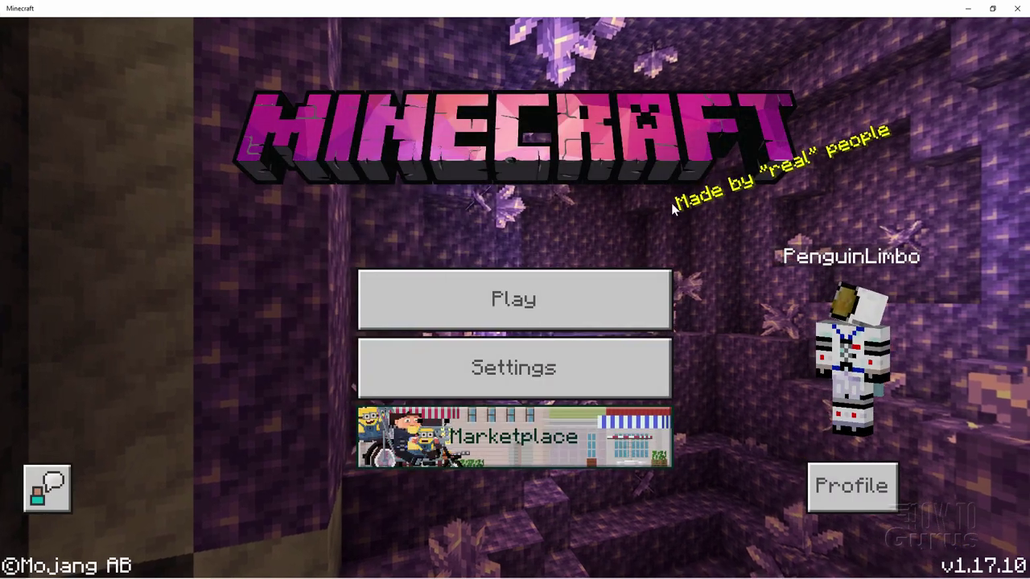
Load the world My World and open the large chest repeatedly to test its opening sound
left_click(518, 303)
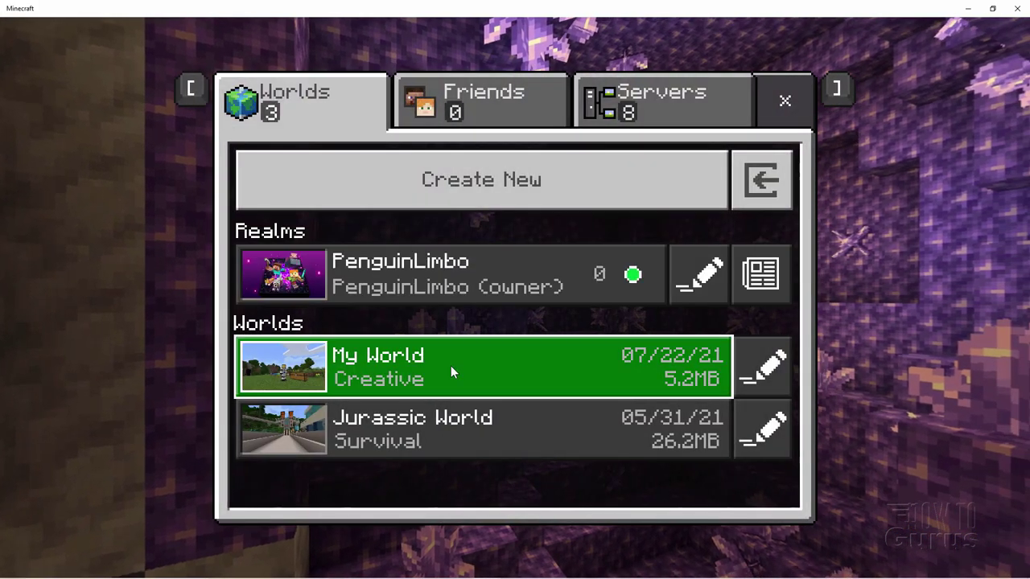
left_click(450, 368)
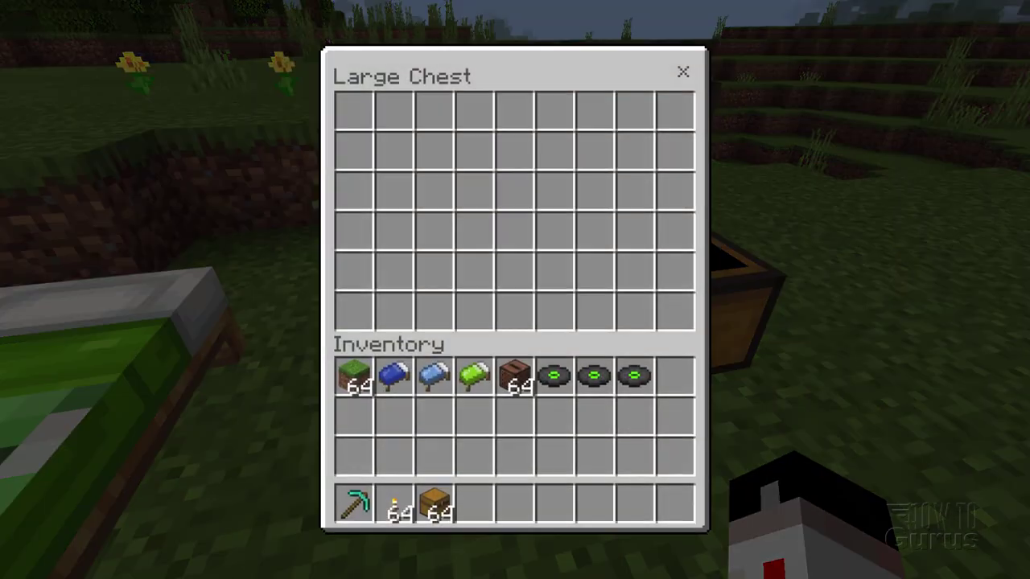
key("Escape")
right_click(515, 287)
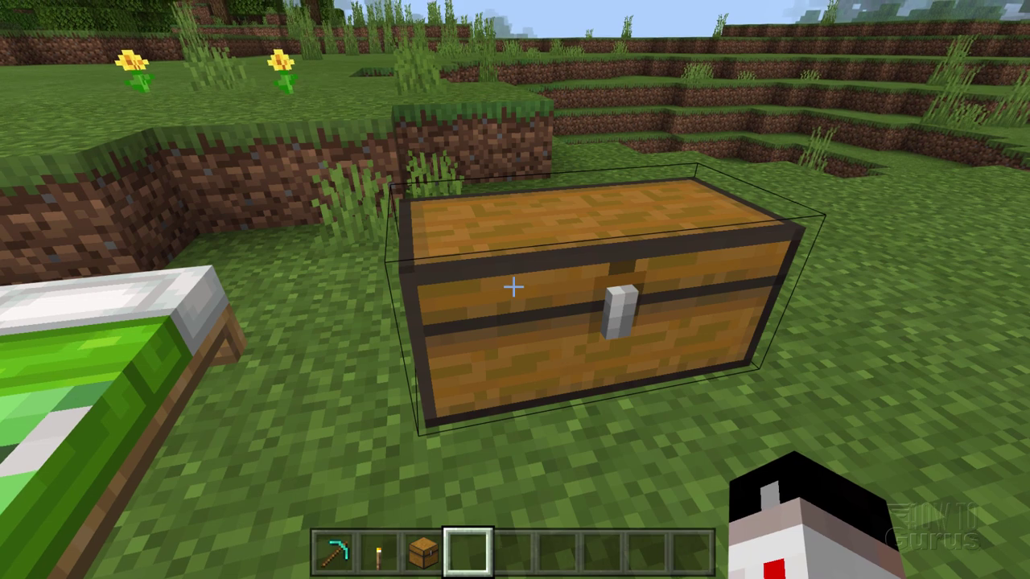
right_click(513, 288)
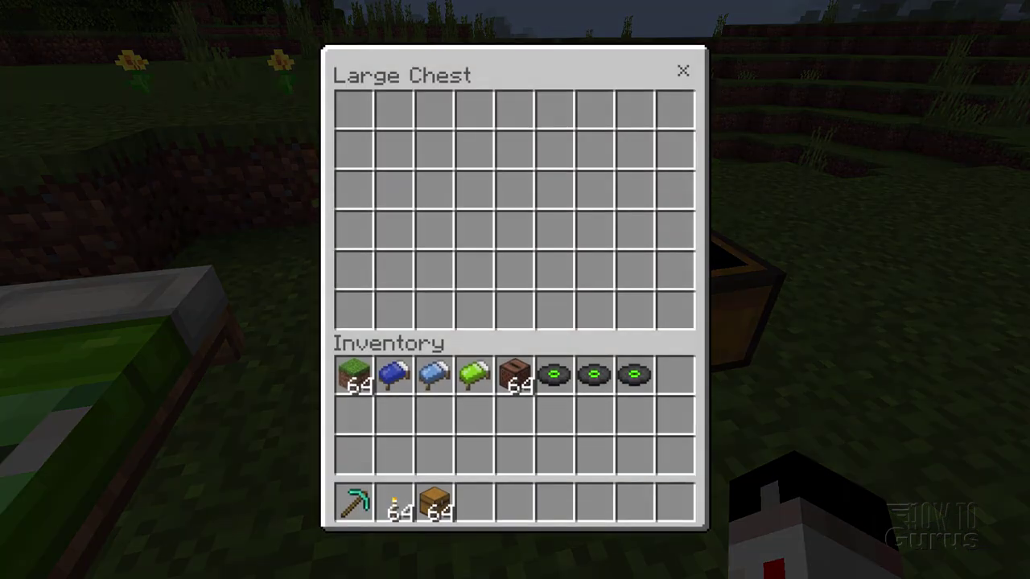